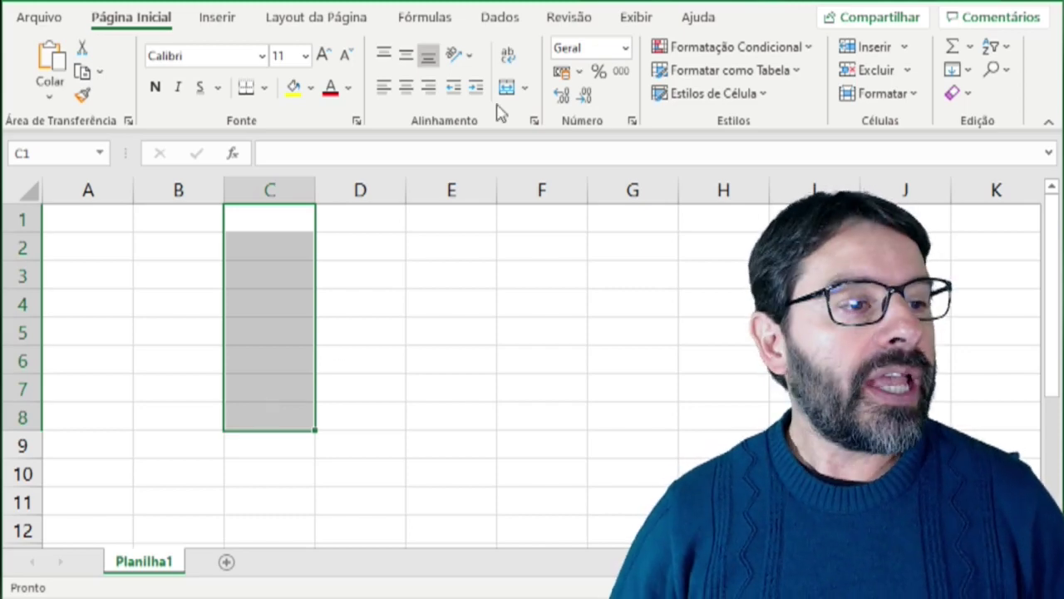
Set a data validation rule on cells C1:C8 that allows only whole numbers greater than or equal to 30.
left_click(499, 17)
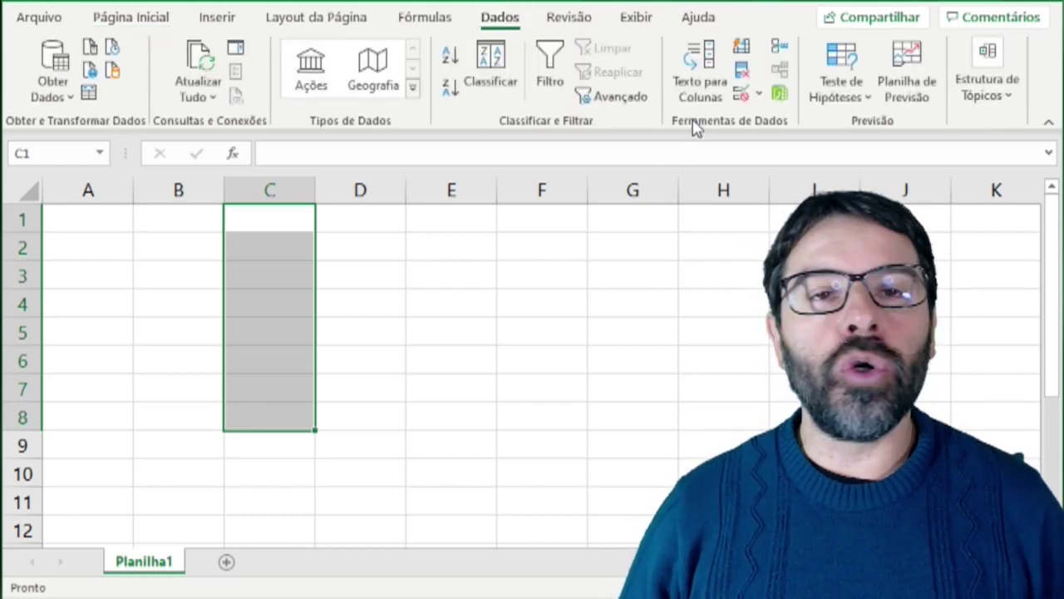
left_click(743, 95)
left_click_drag(380, 46, 500, 47)
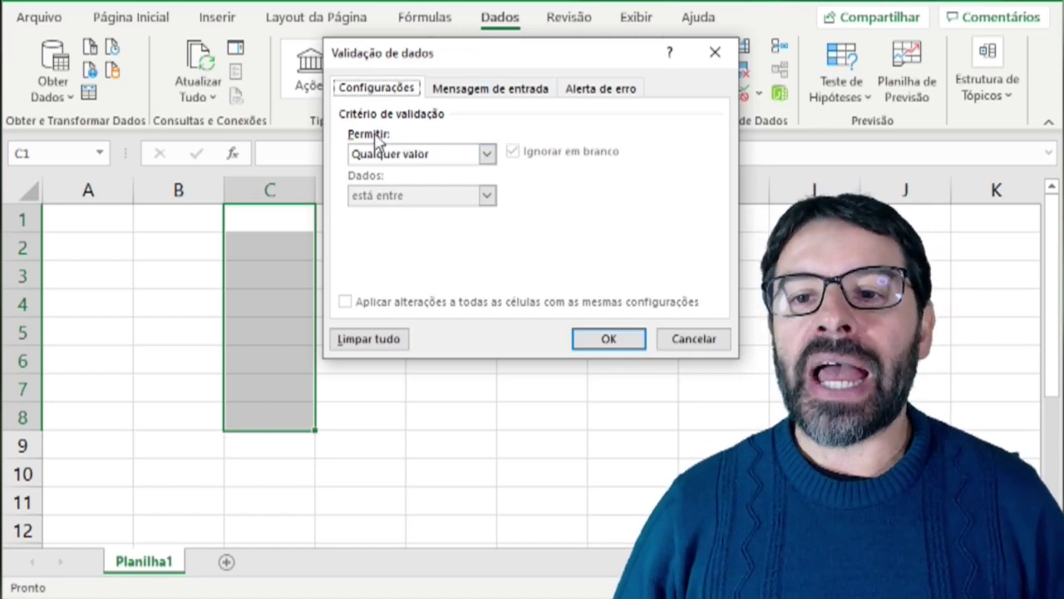
left_click(422, 155)
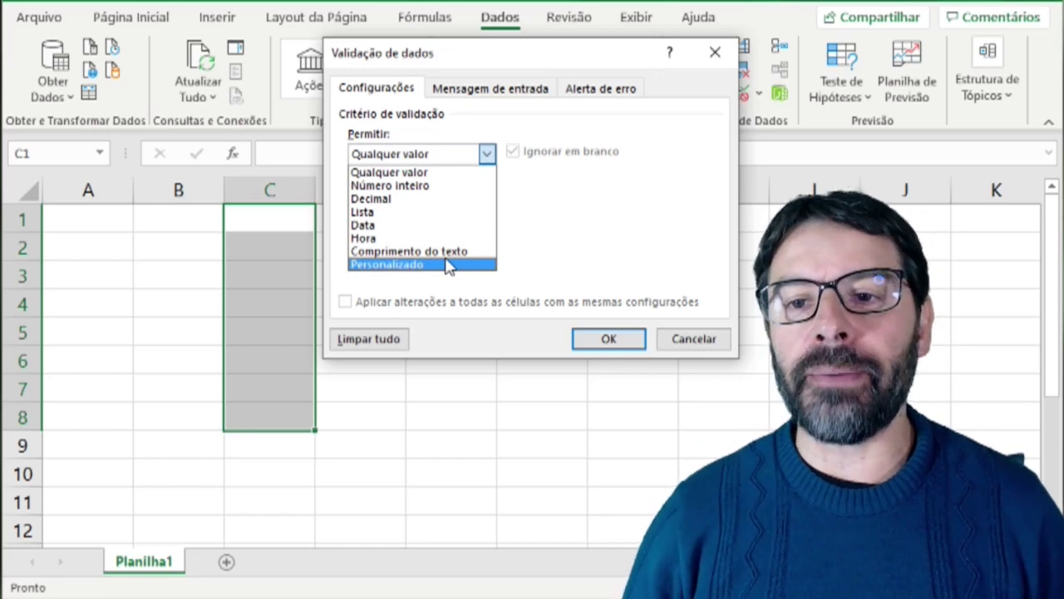
left_click(426, 186)
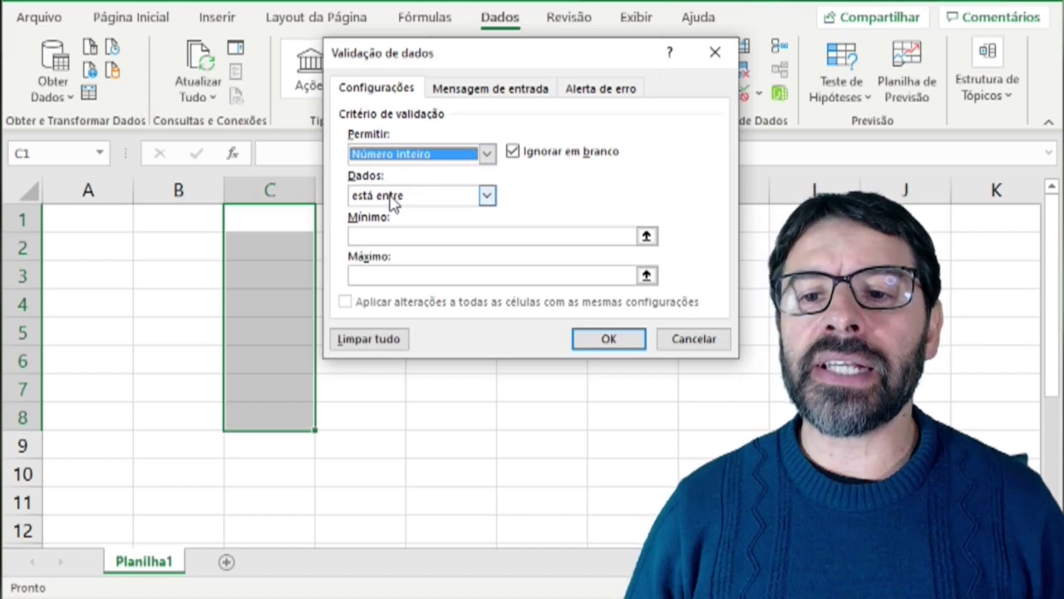
left_click(410, 197)
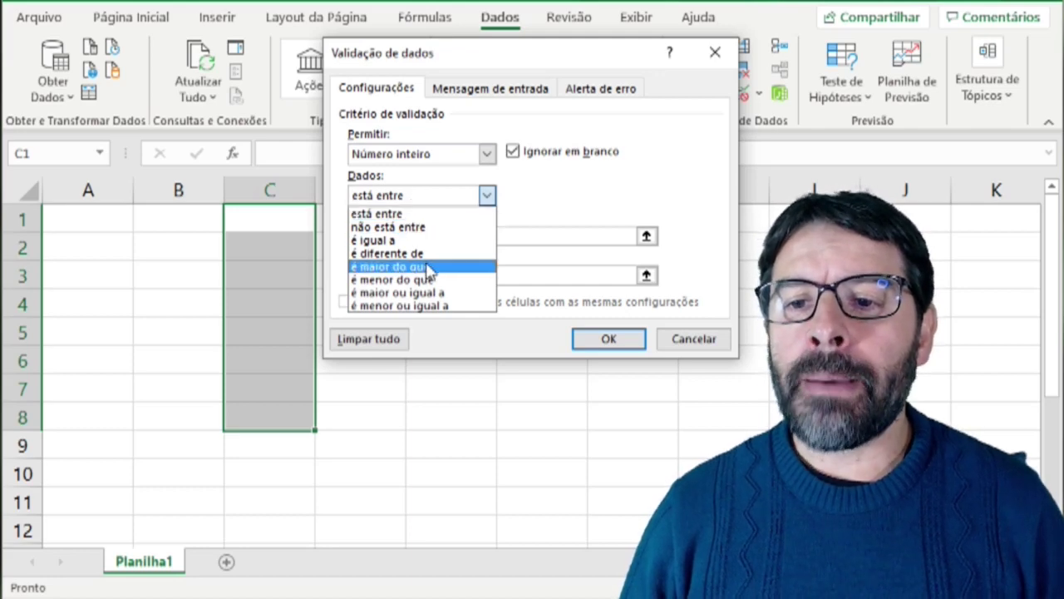
left_click(405, 293)
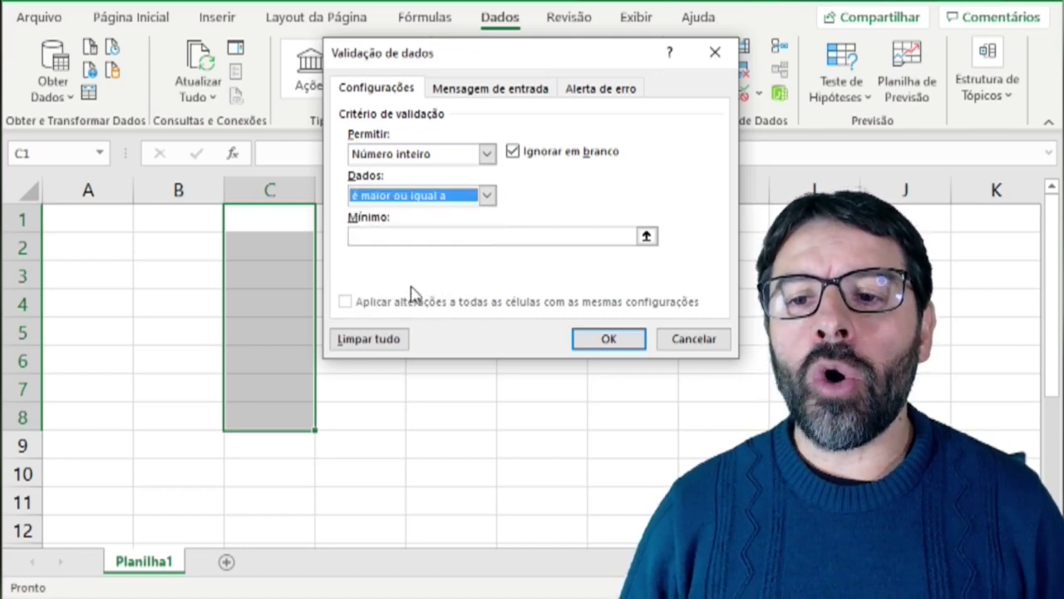
left_click(407, 235)
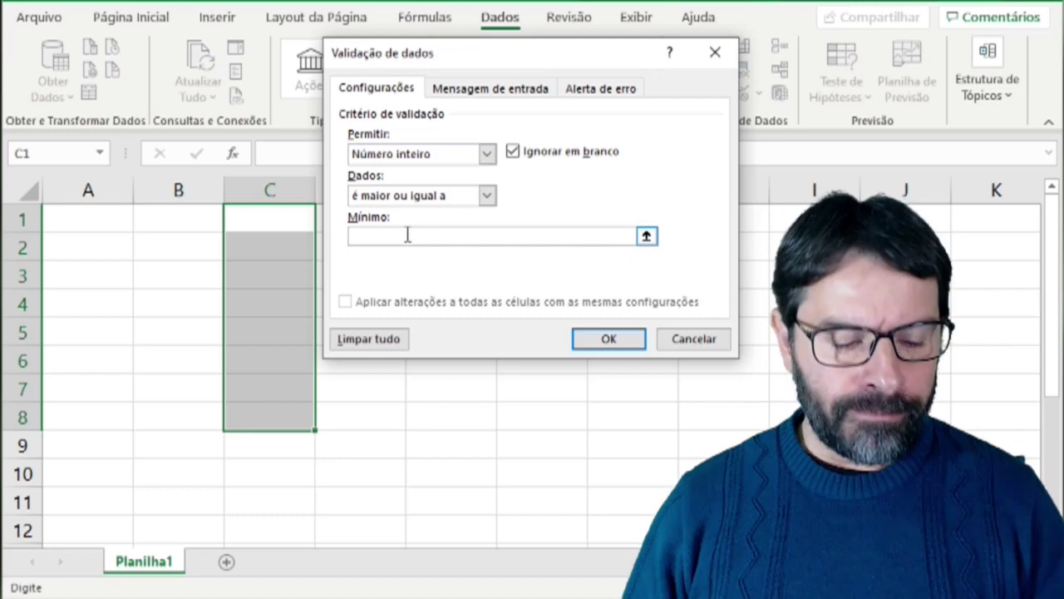
type("30")
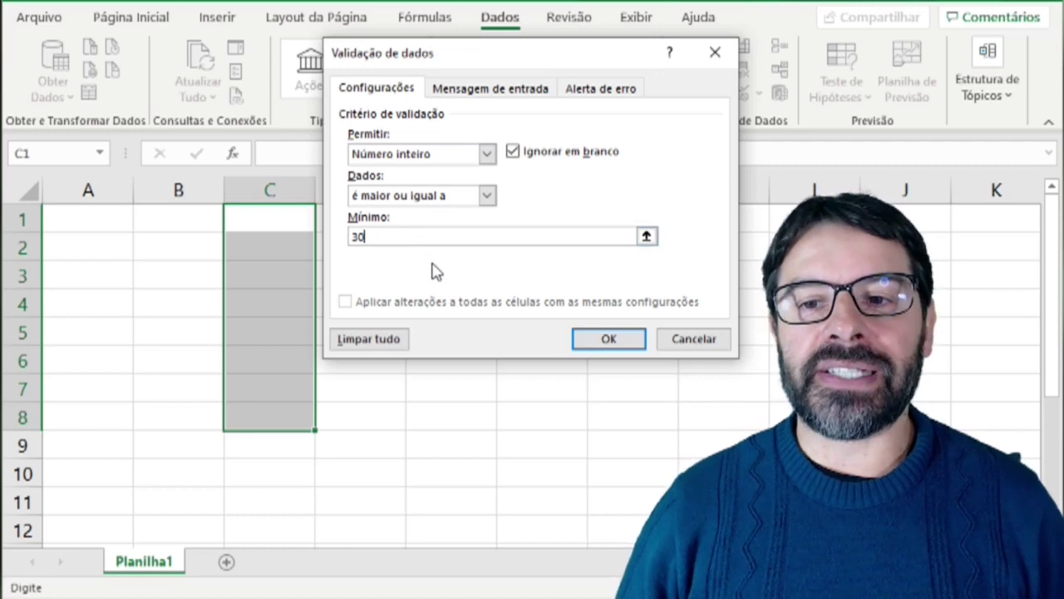
Add an input message to the validation with the title "Atenção" and the text "digite valores maiores que 30.".
left_click(503, 90)
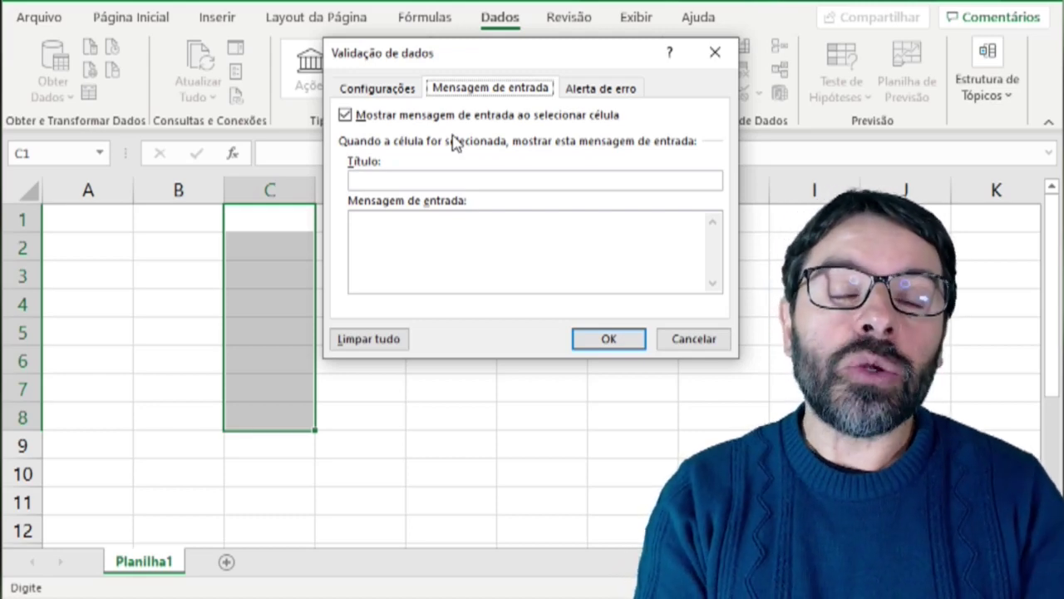
left_click(441, 179)
type("A")
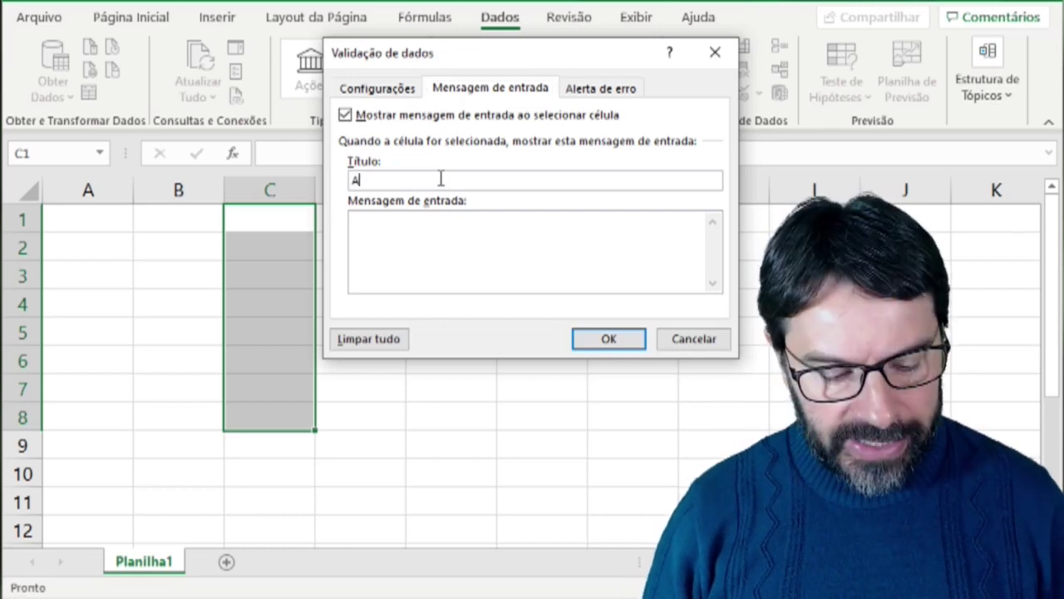
type("tenção")
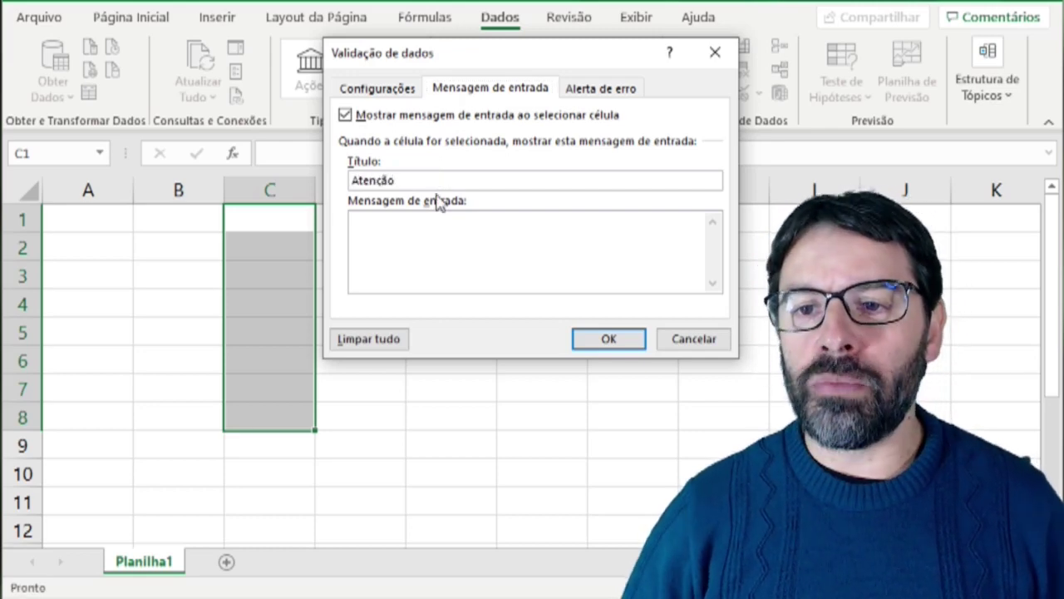
left_click(431, 234)
type("digite valores maiores que 30.")
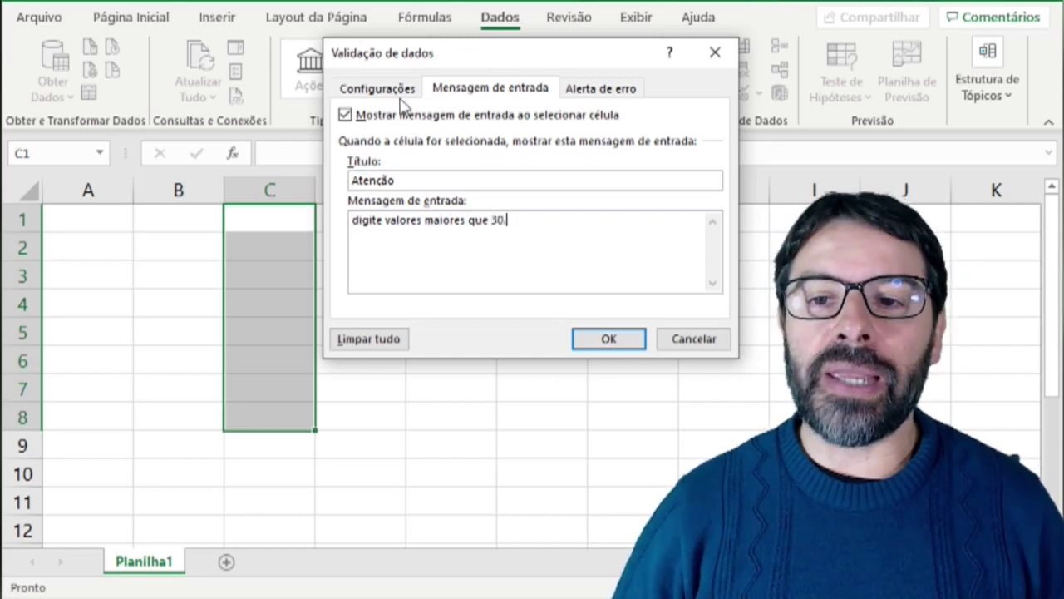
Check the validation criterion and extend the input message to "digite valores maiores que 30 ou igual a 30.".
left_click(388, 88)
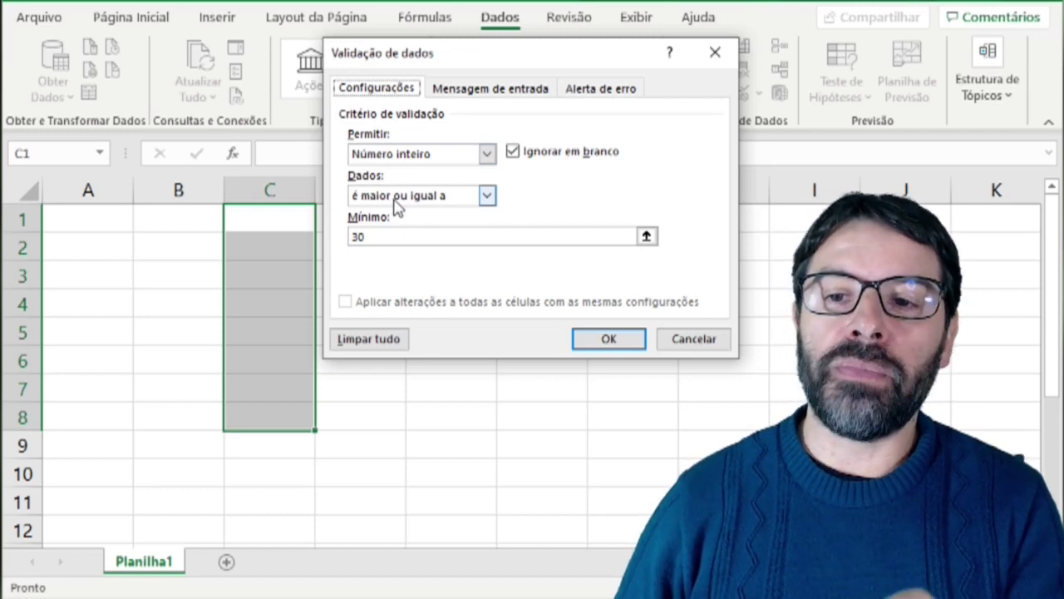
left_click(462, 91)
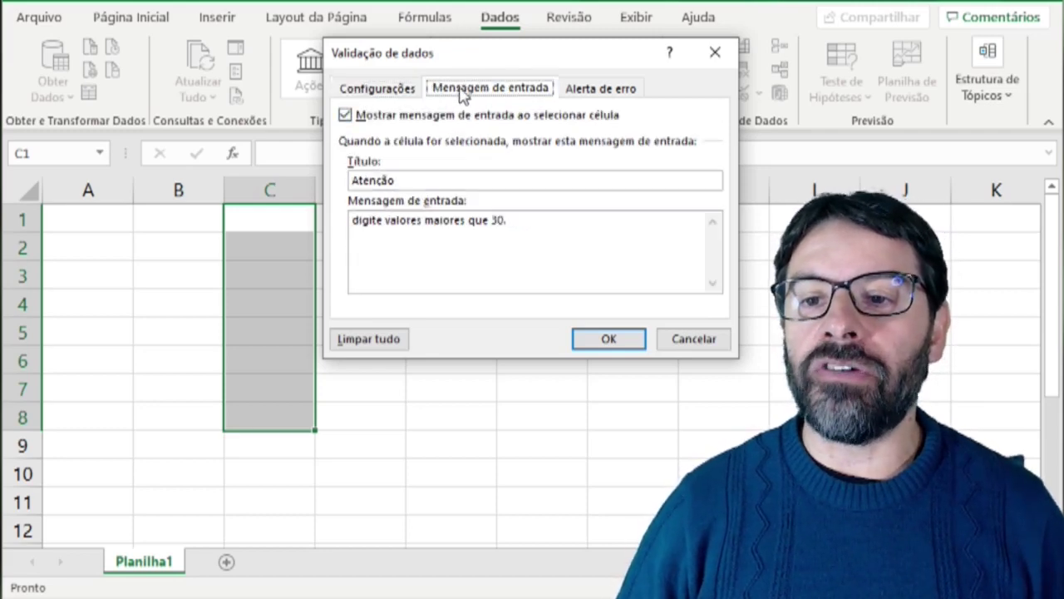
left_click(502, 218)
type(", ou")
key("BackSpace")
key("BackSpace")
key("BackSpace")
type("ou igual a 30.")
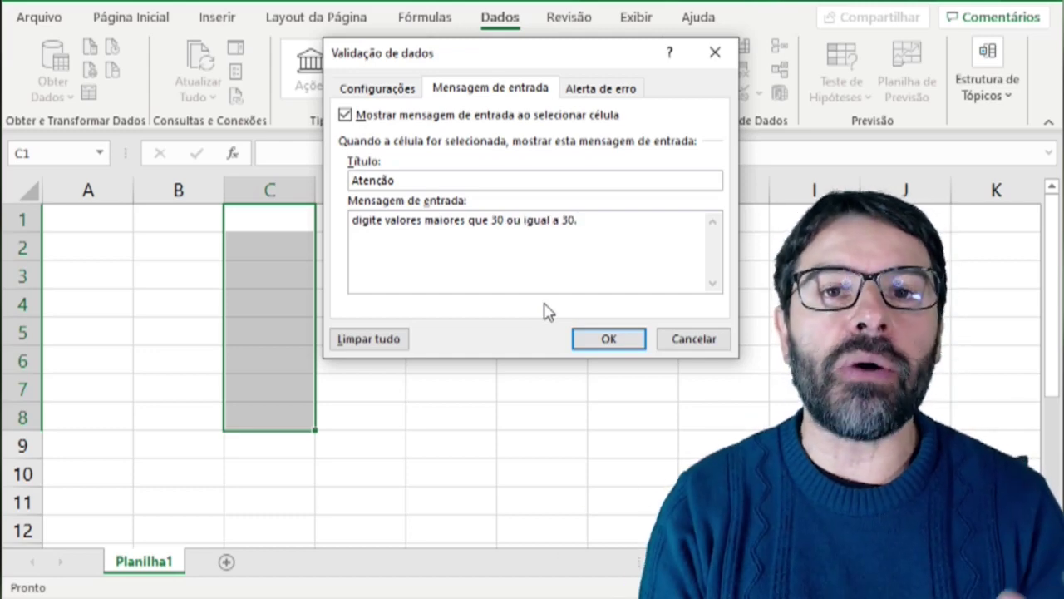
Add an error alert titled "CUIDADO!" with the message "você digitou um valor menor do que 30." and apply the validation.
left_click(589, 101)
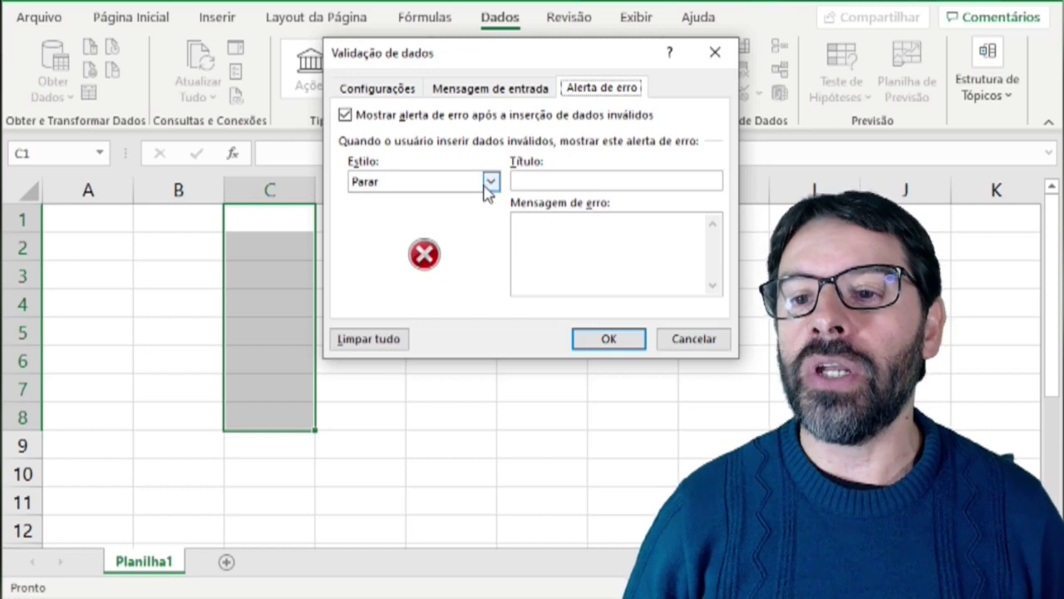
left_click(541, 183)
type("CUIDAD")
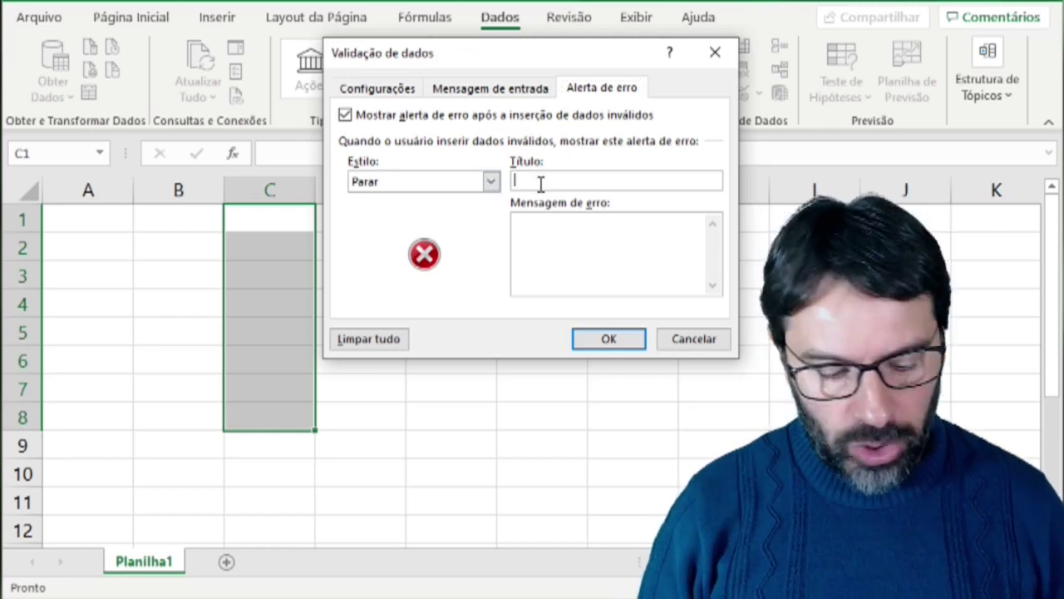
type("O!")
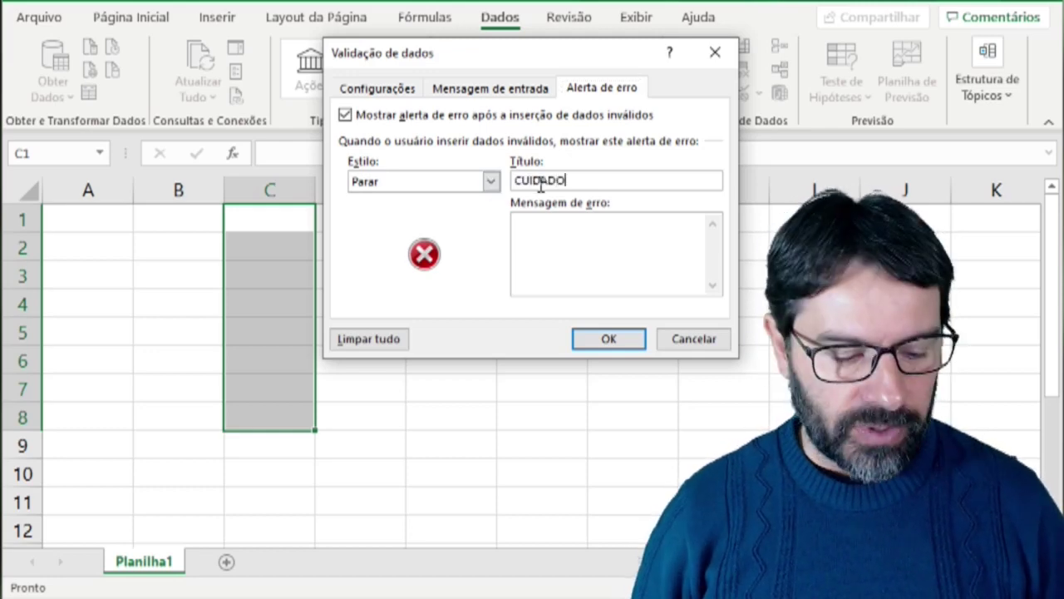
left_click(553, 258)
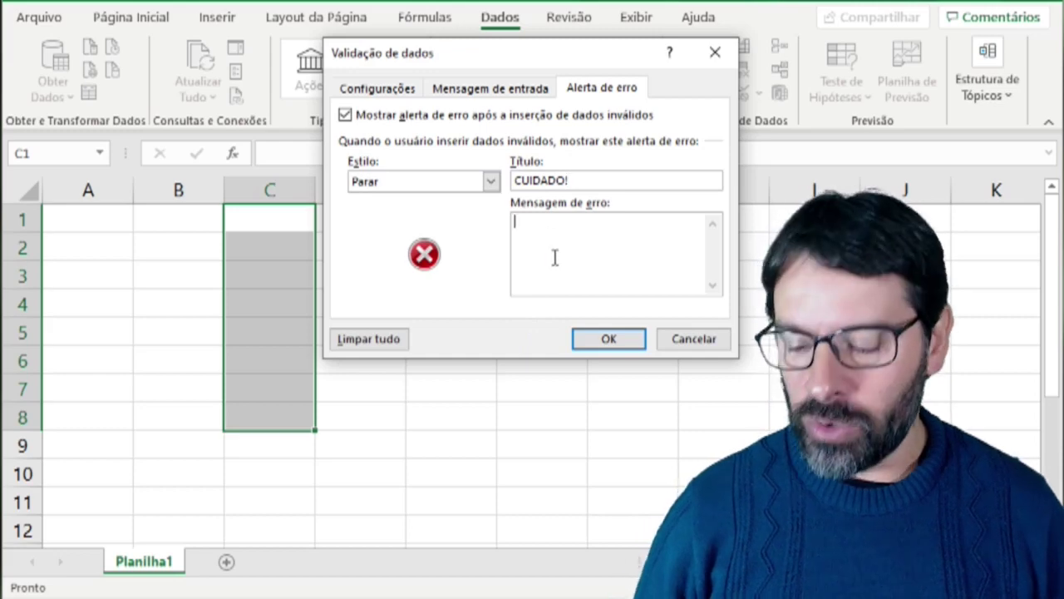
type("você ")
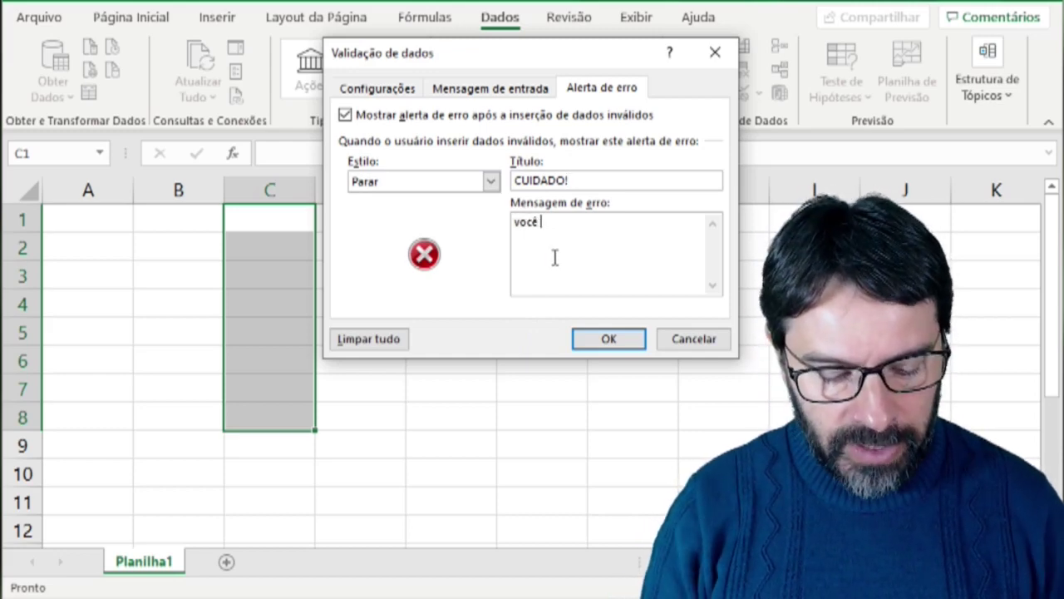
type("digitou um valor menor ")
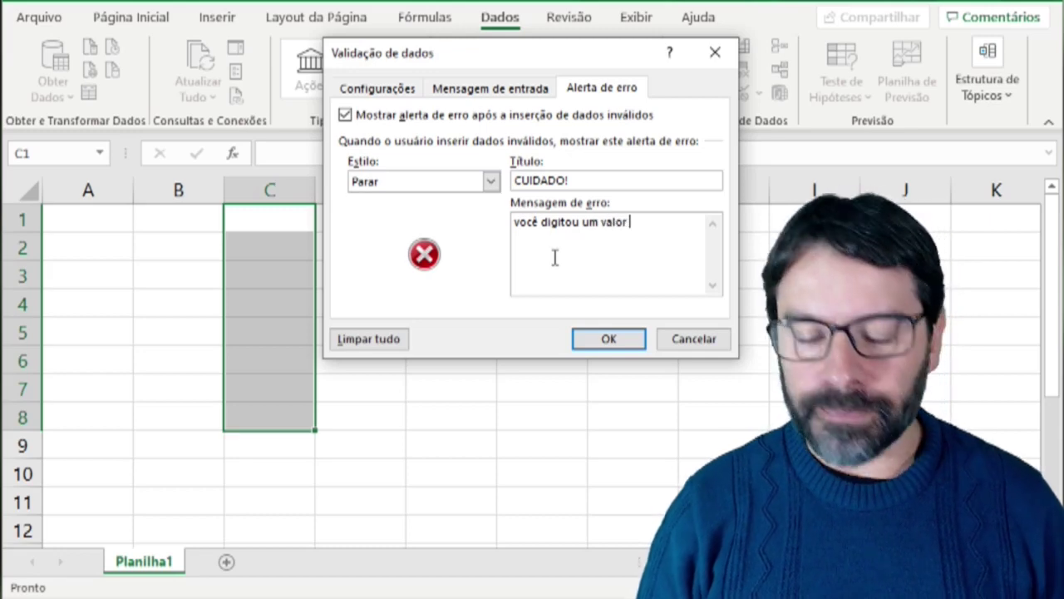
type("do q")
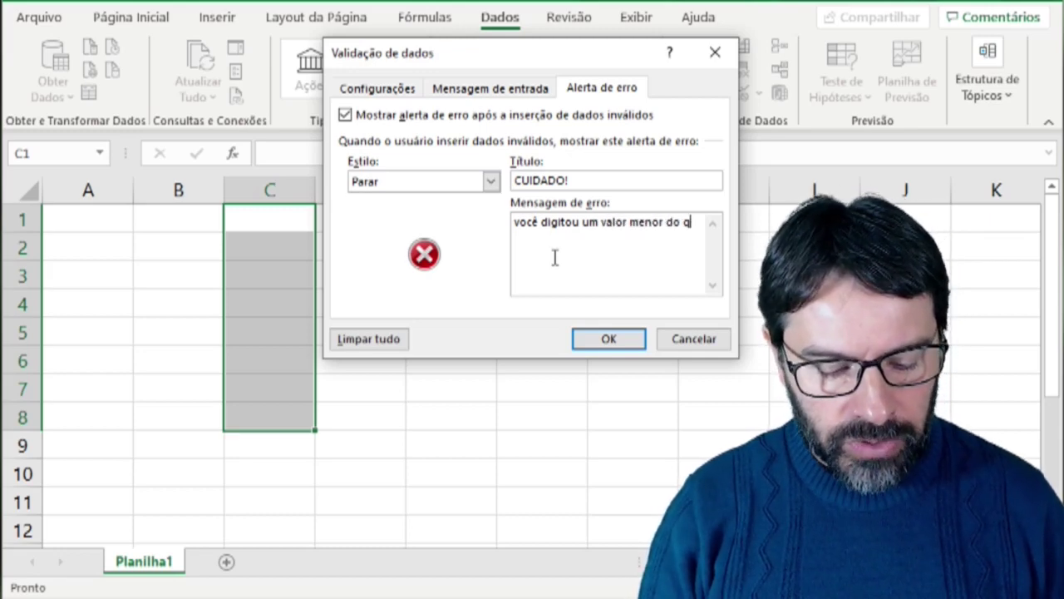
type("ue 30.")
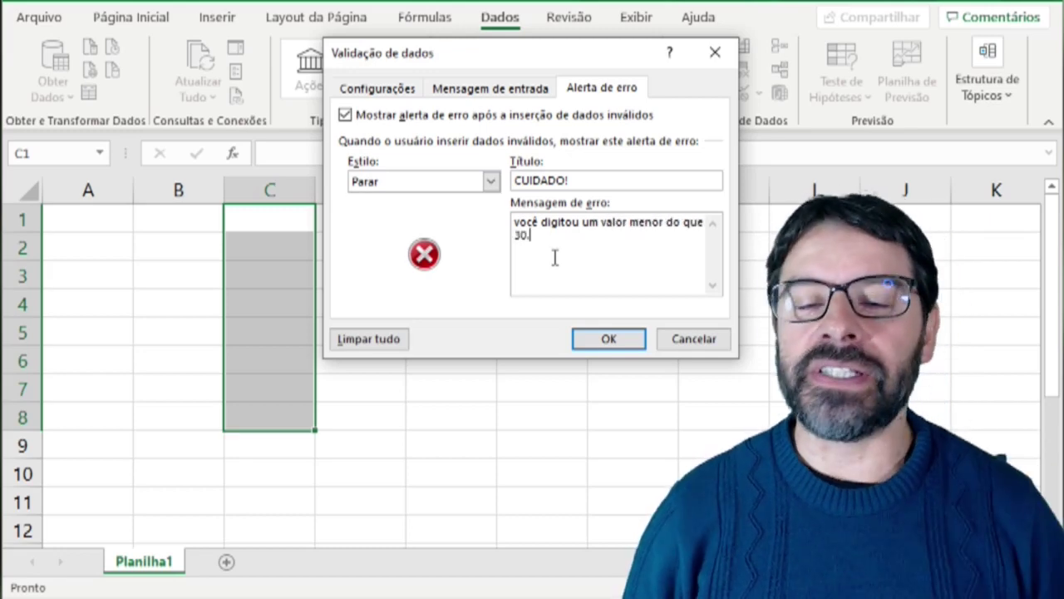
left_click(588, 342)
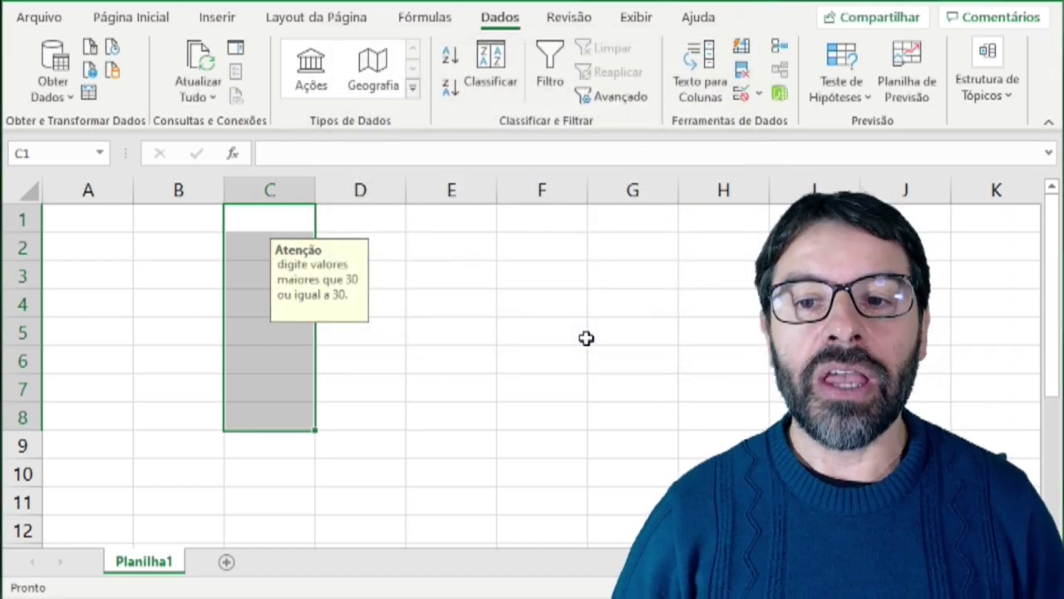
Enter the value 50 in cell C1 to test the validation rule.
left_click(290, 216)
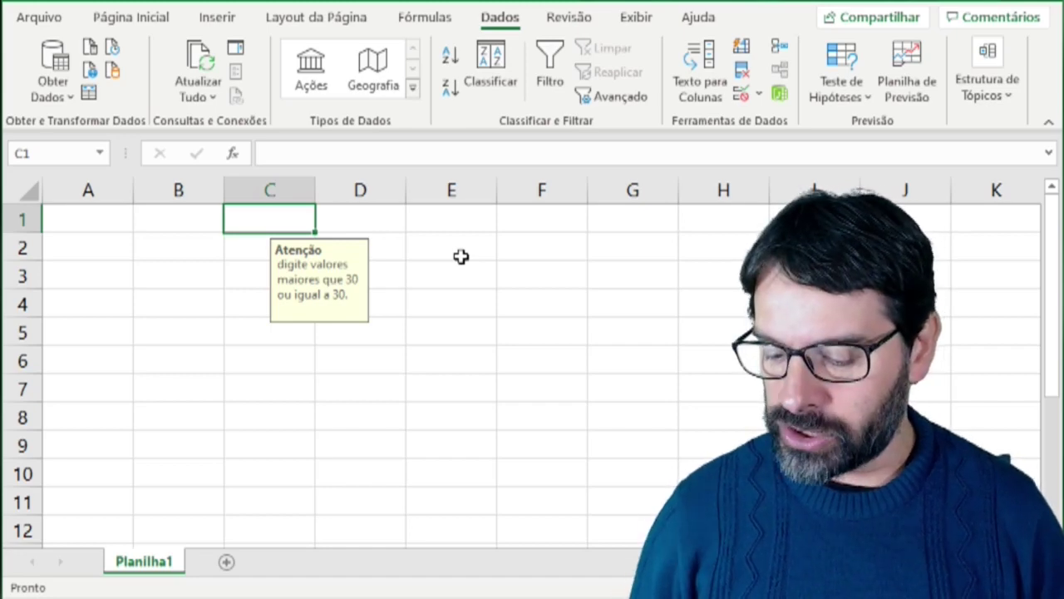
type("50")
key("Return")
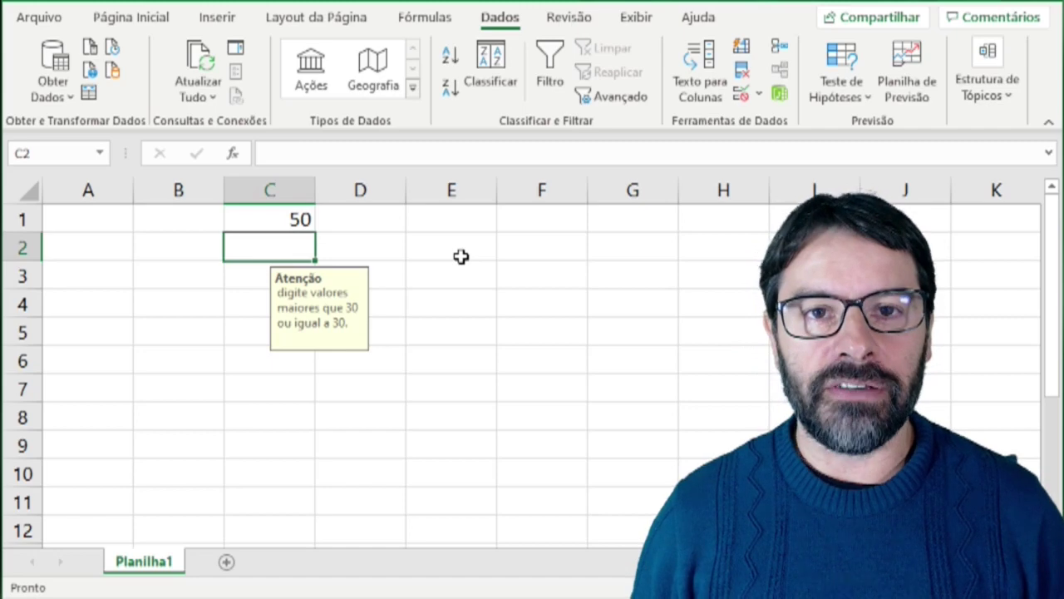
Try entering the invalid value 20 in cell C2, and replace it with 30.
type("20")
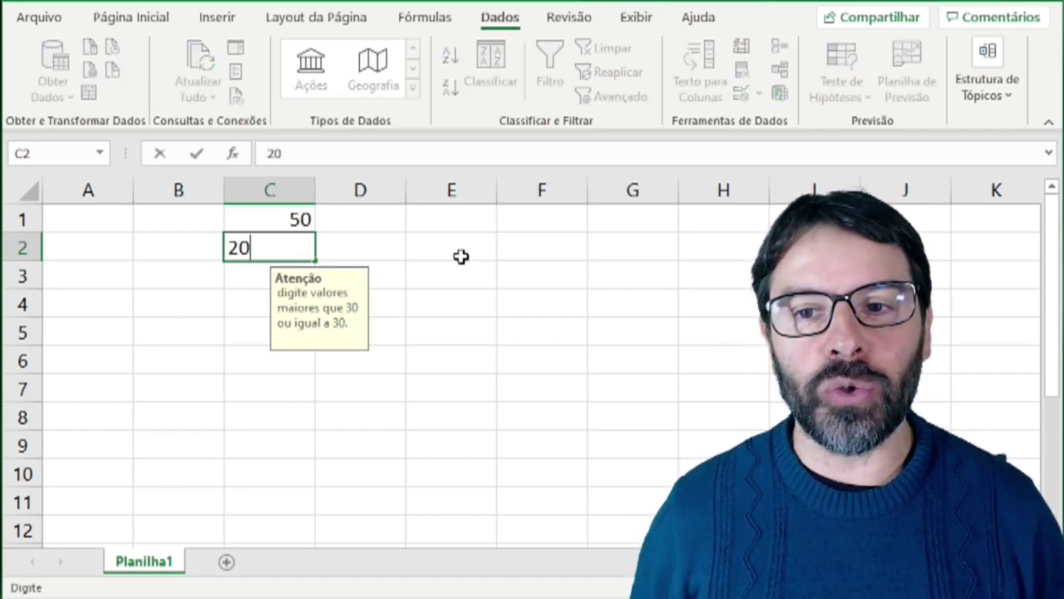
key("Return")
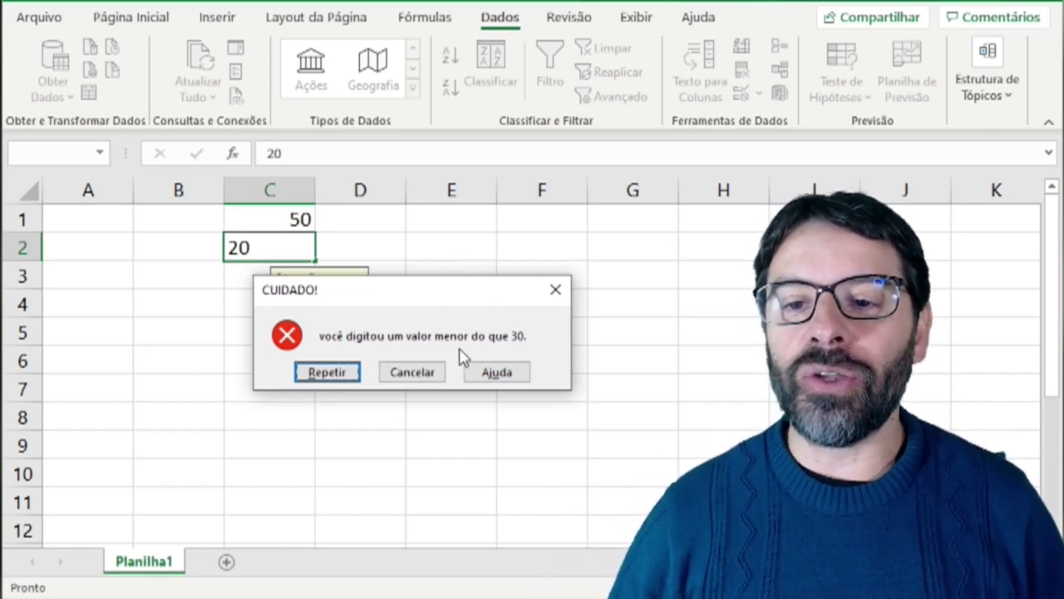
left_click(346, 373)
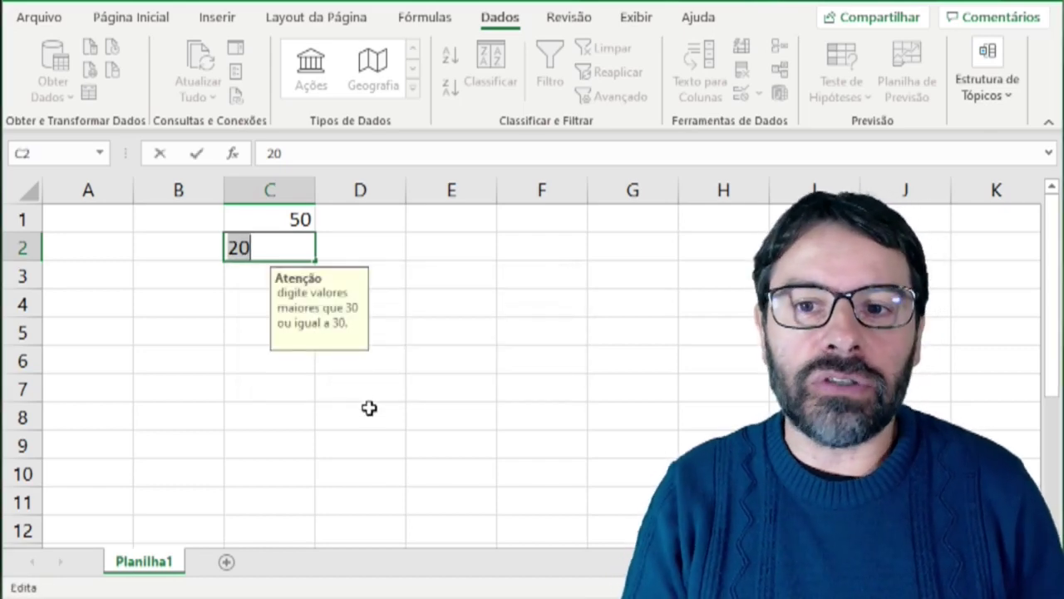
type("30")
key("Return")
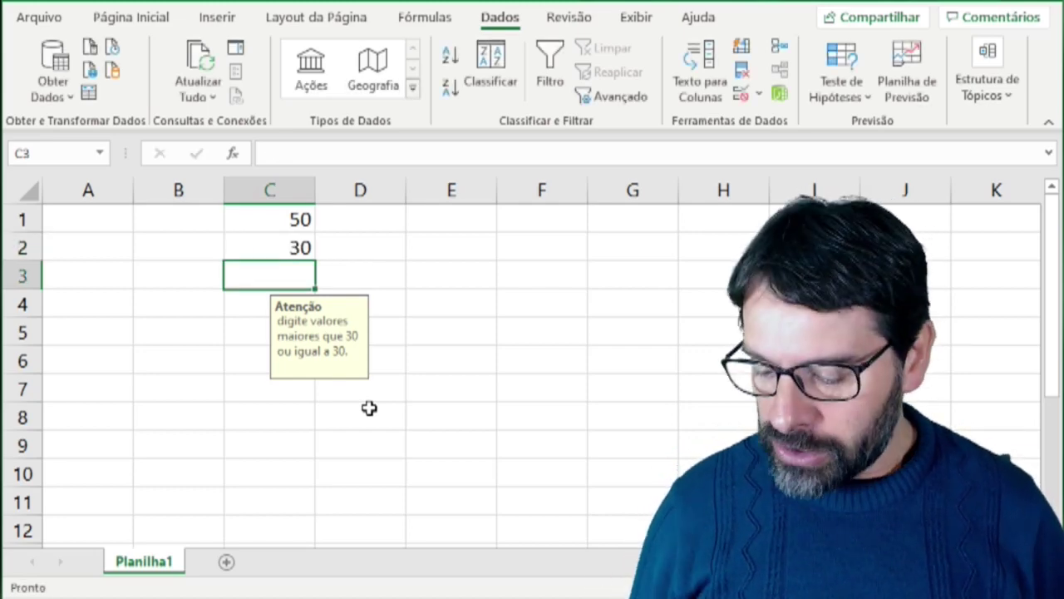
Try the invalid values 29 and 12 in cell C3, and replace them with 31.
type("29")
key("Return")
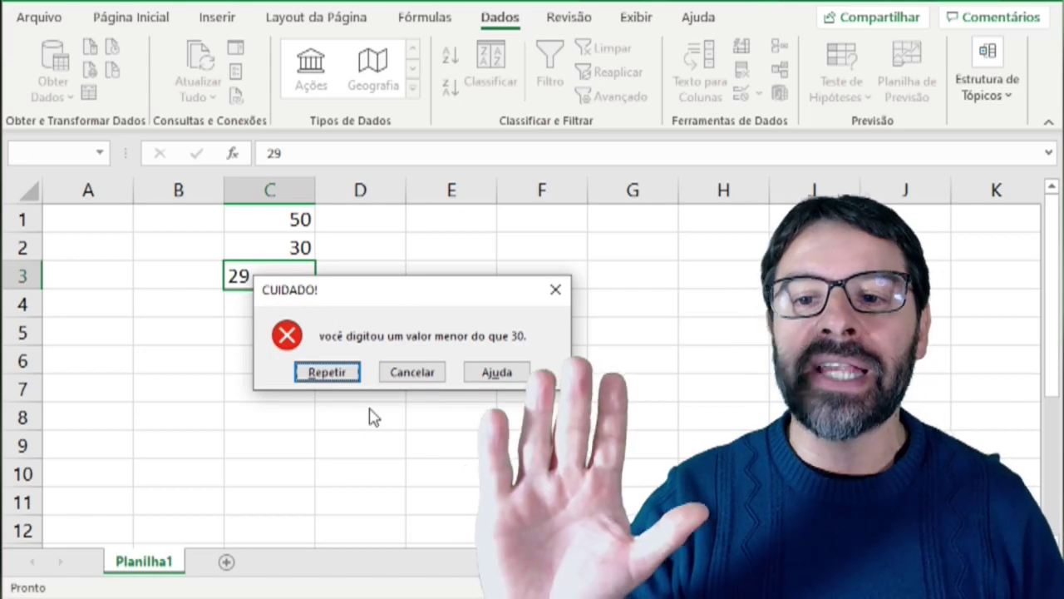
key("Return")
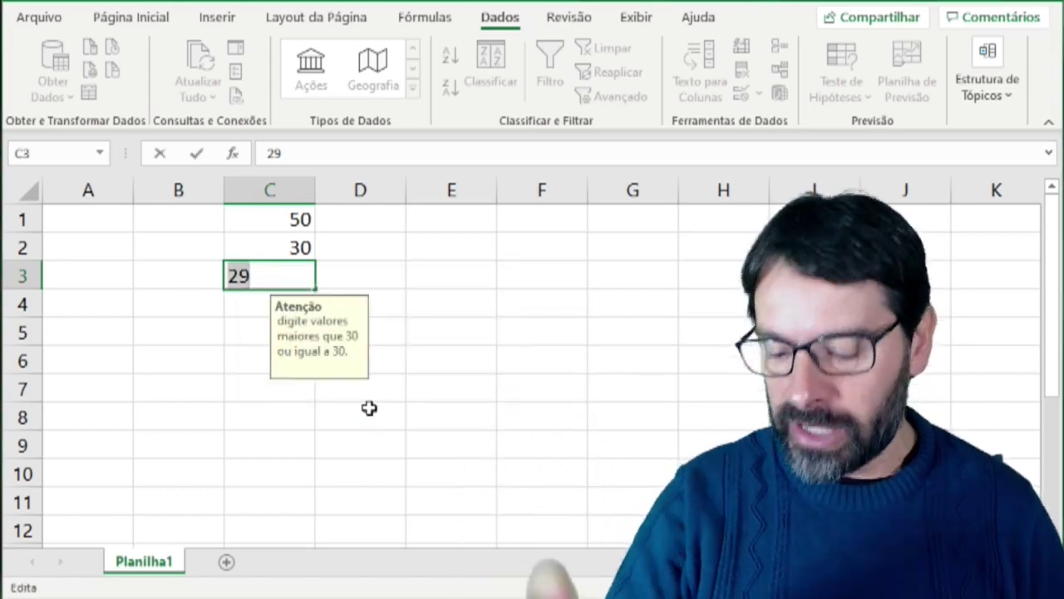
type("12")
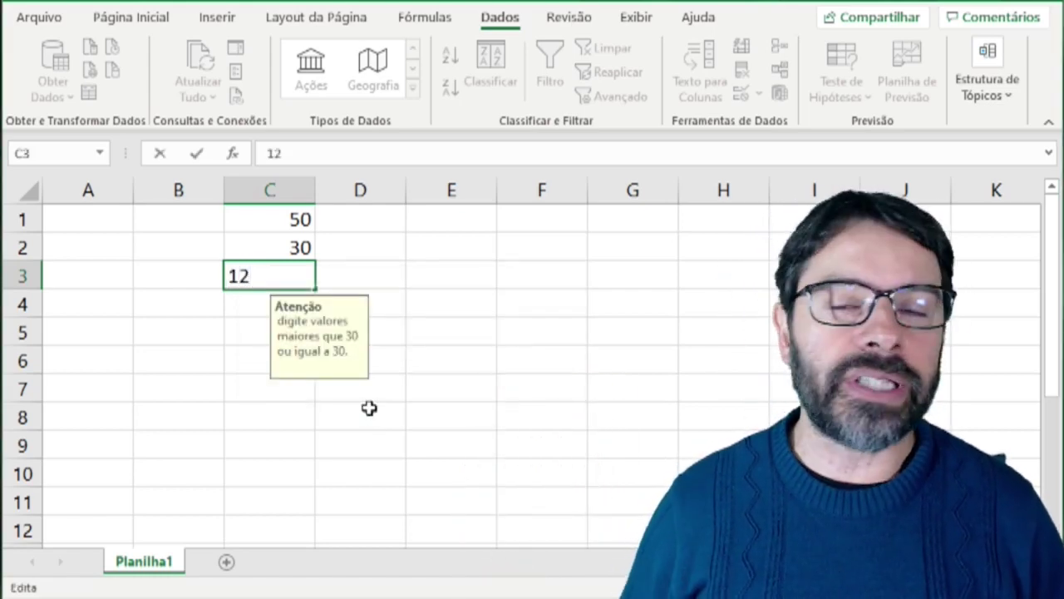
key("Return")
key("Return")
type("31")
key("Return")
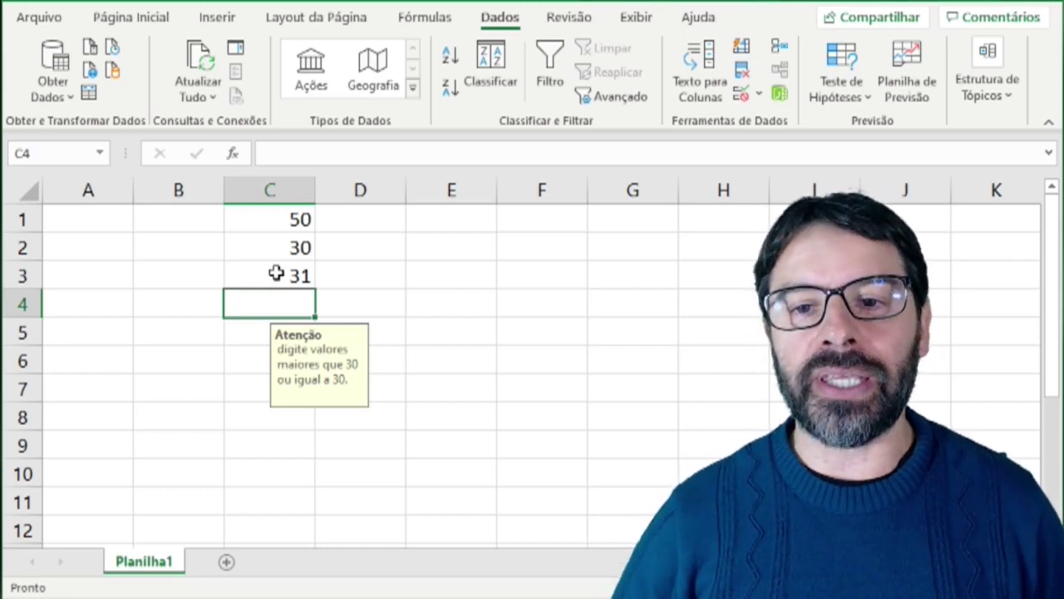
left_click(114, 240)
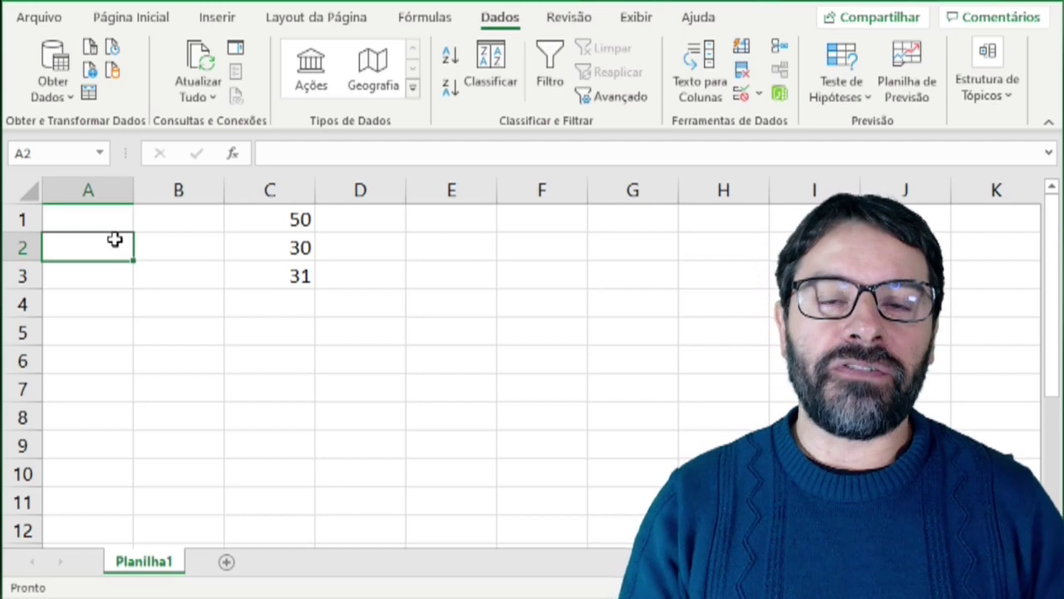
Widen column A to roughly twice its width.
left_click_drag(232, 228, 110, 313)
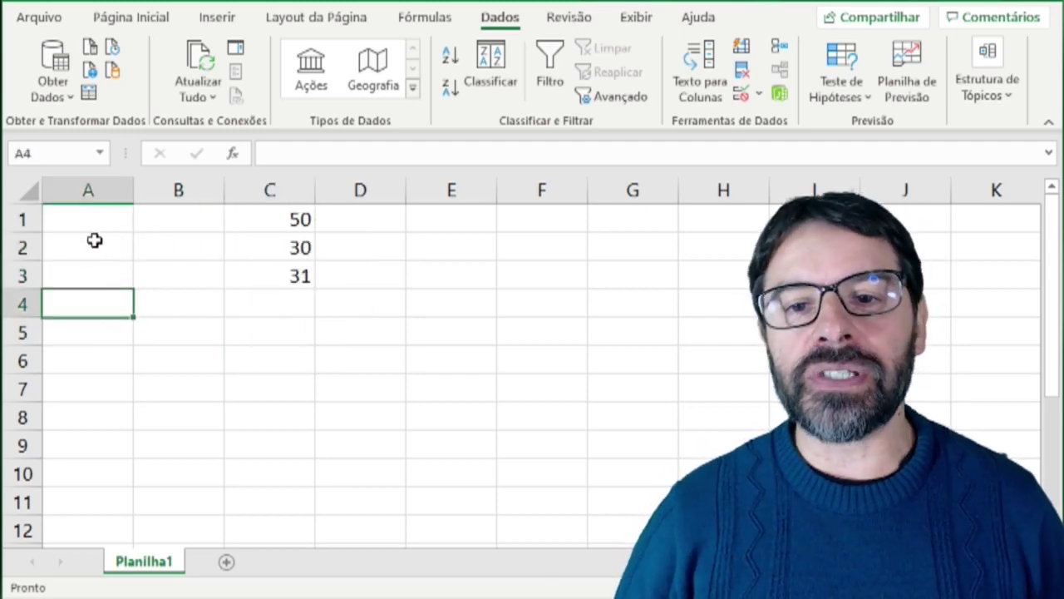
left_click_drag(133, 197, 237, 199)
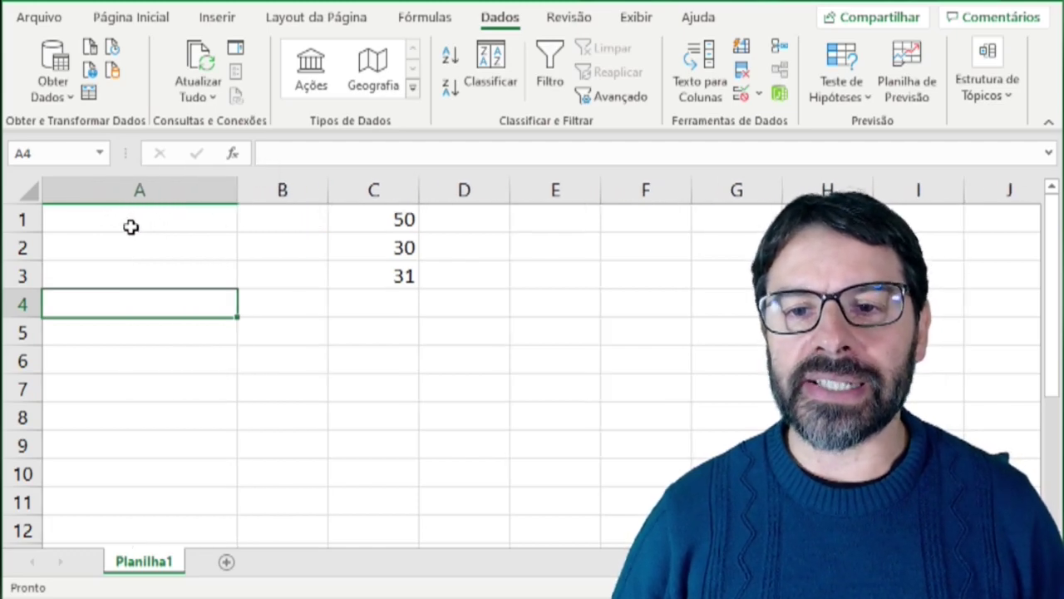
Apply data validation to cell A1 that allows only a text length (Comprimento do texto) equal to 4.
left_click(130, 226)
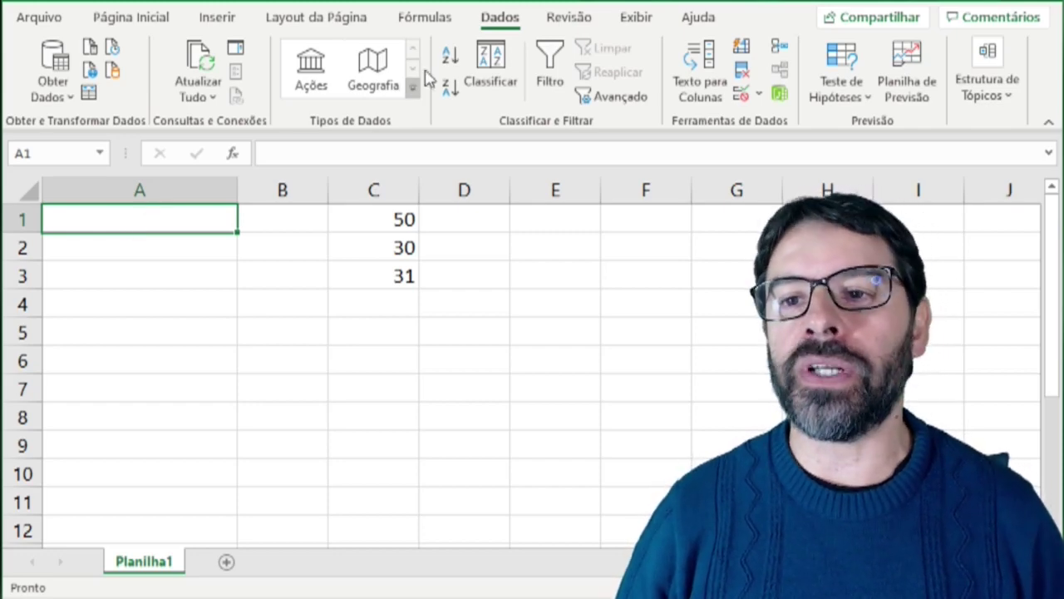
left_click(742, 96)
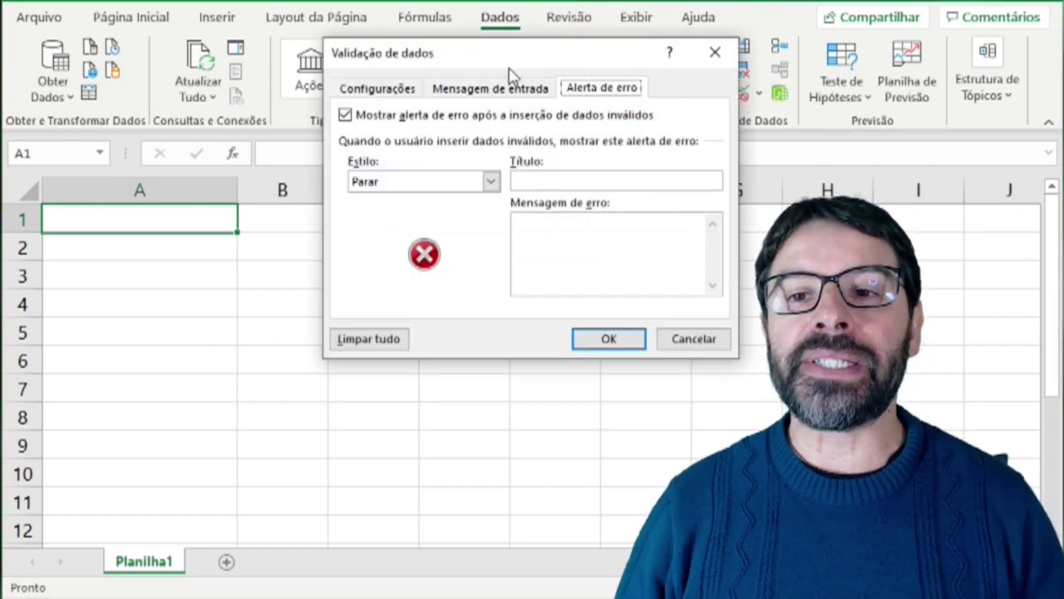
left_click(400, 89)
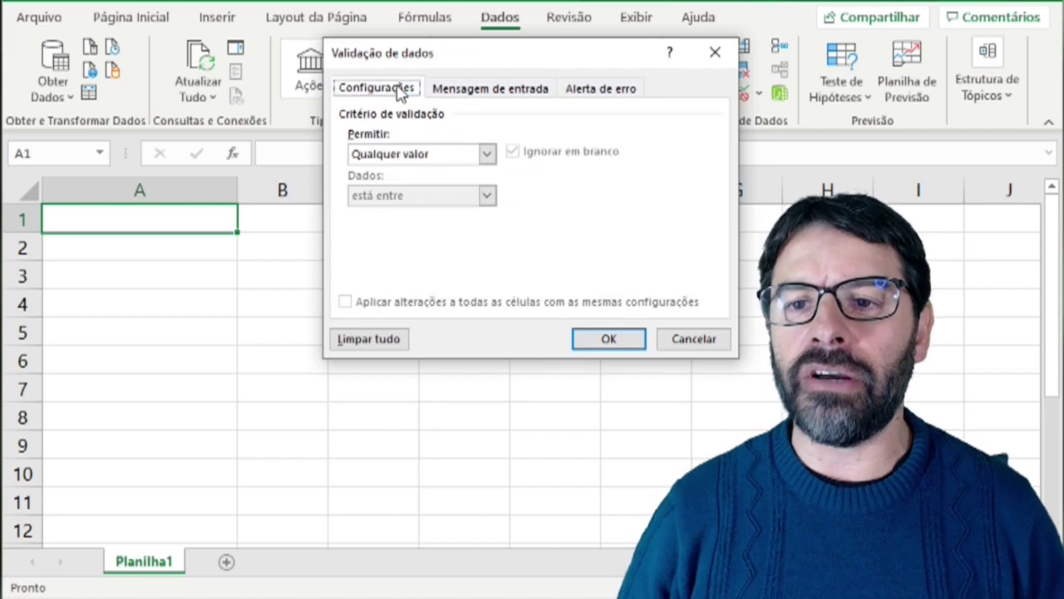
left_click(408, 154)
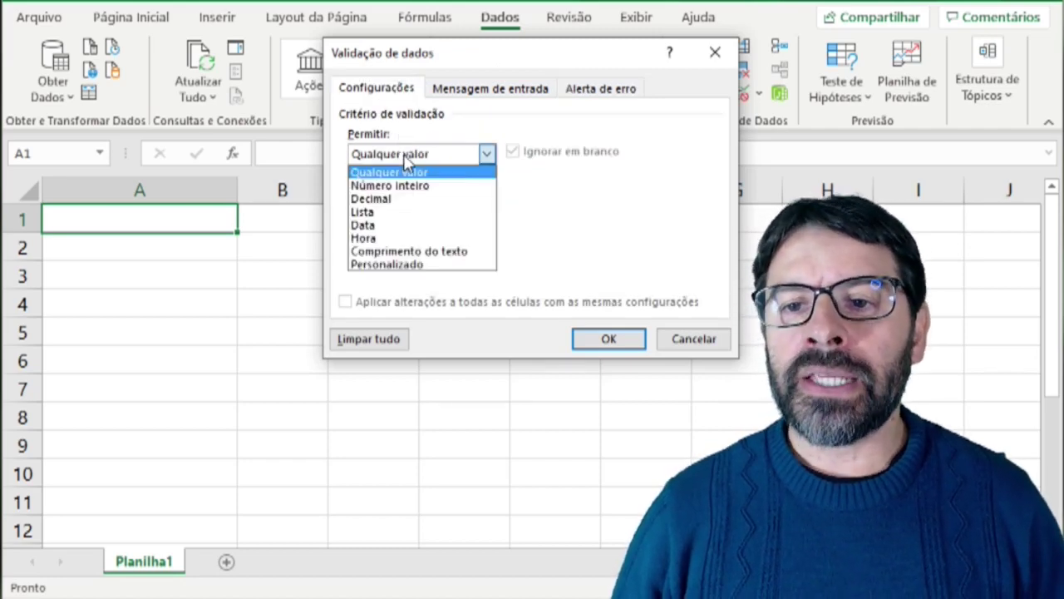
left_click(415, 253)
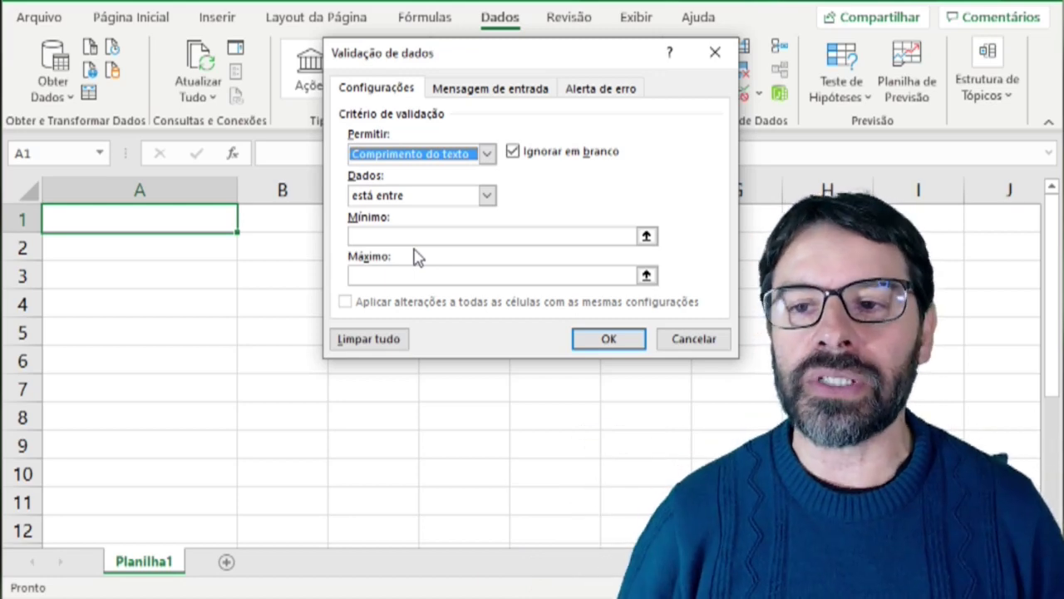
left_click(432, 199)
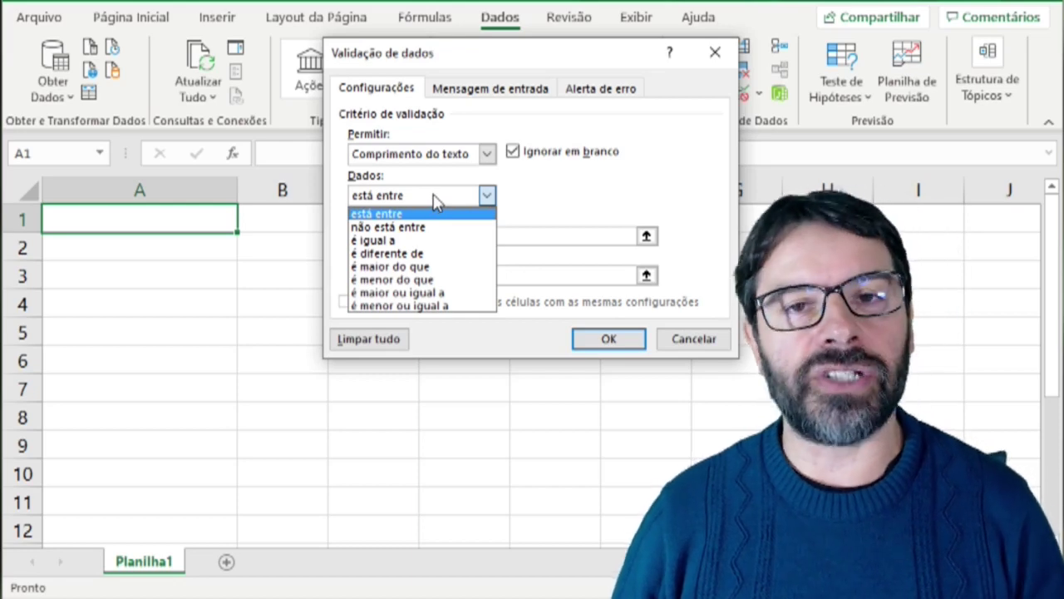
left_click(429, 240)
left_click(427, 237)
type("4")
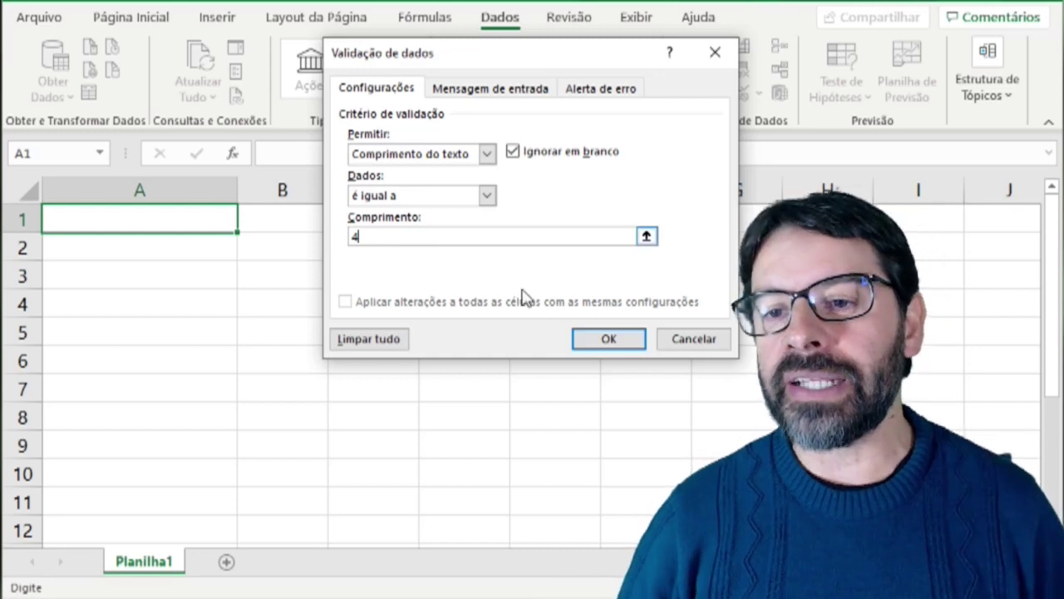
left_click(590, 340)
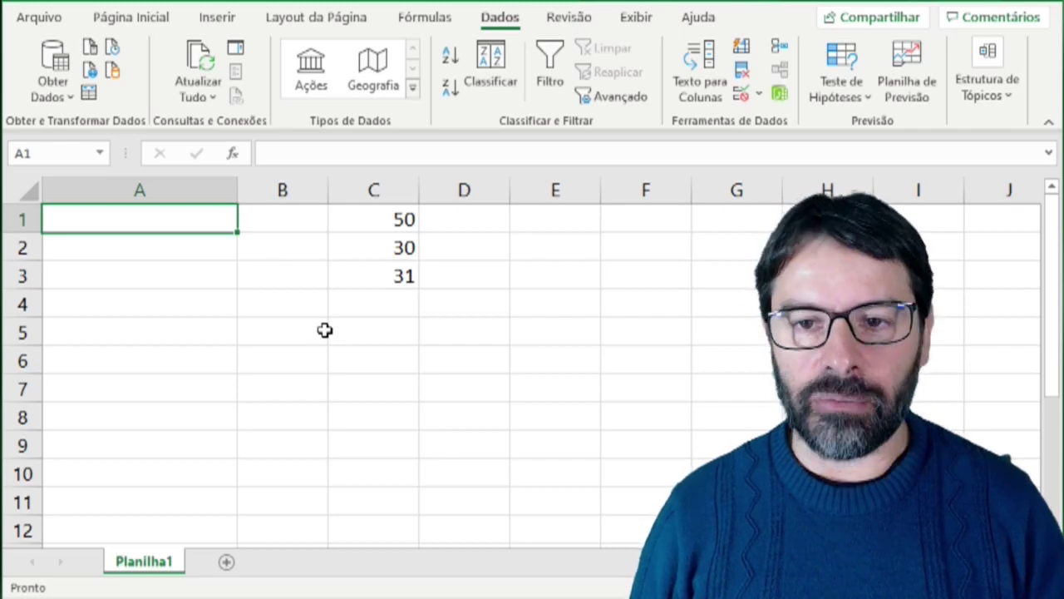
Try entering the two-digit value 56 in cell A1, and replace it with 5678.
type("56")
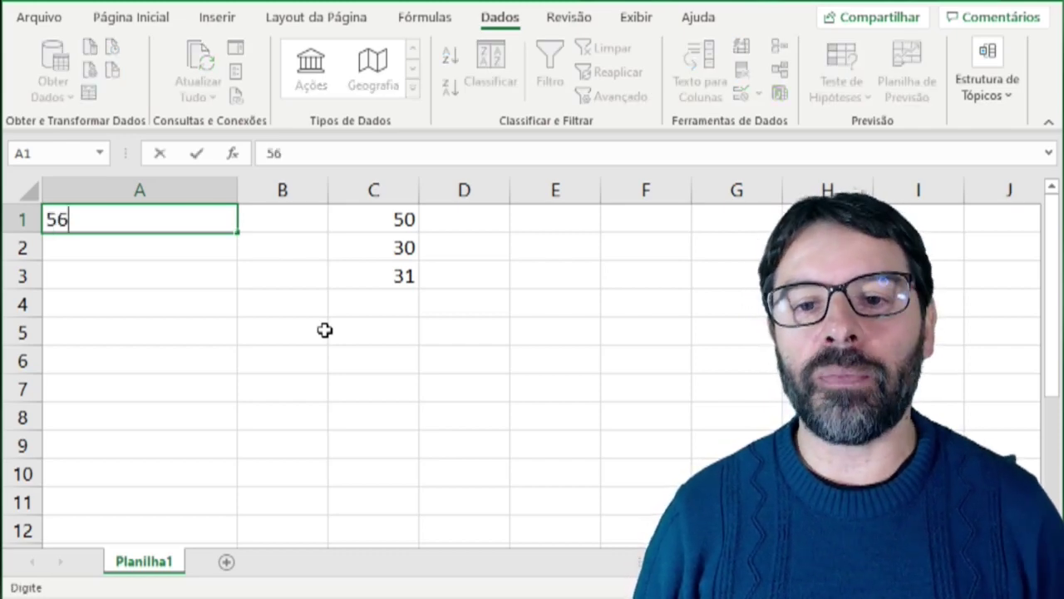
key("Return")
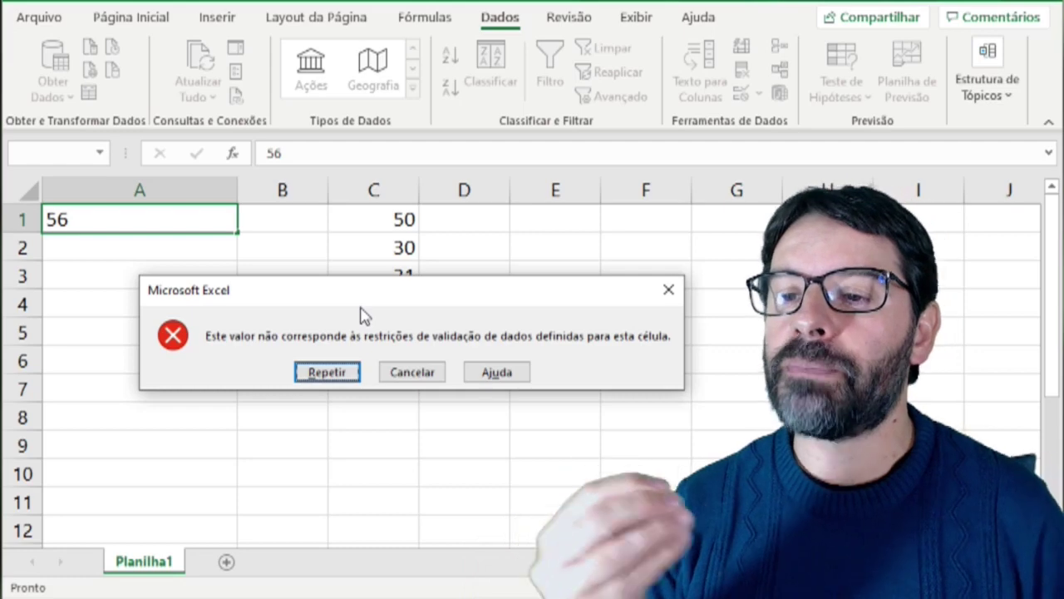
left_click(329, 371)
type("5678")
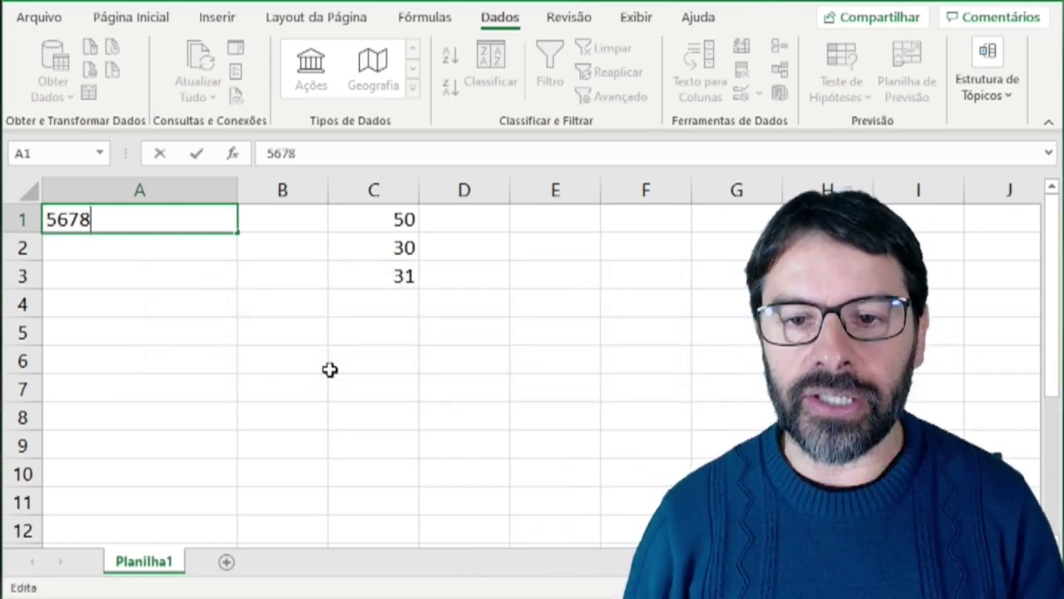
key("Return")
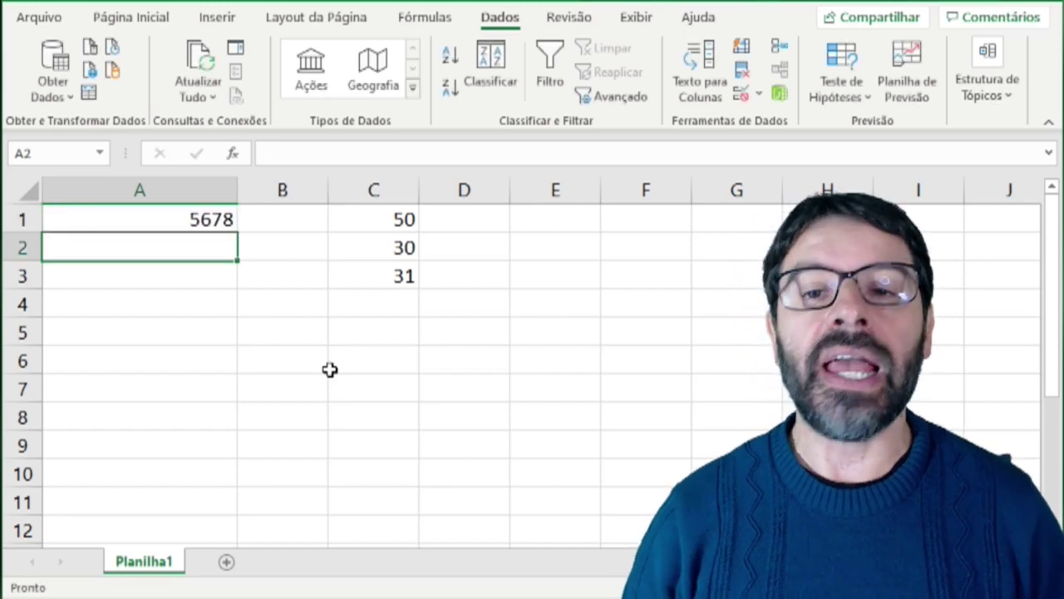
Try entering the six-digit value 897654 in cell A1, and replace it with the word "casa".
key("Up")
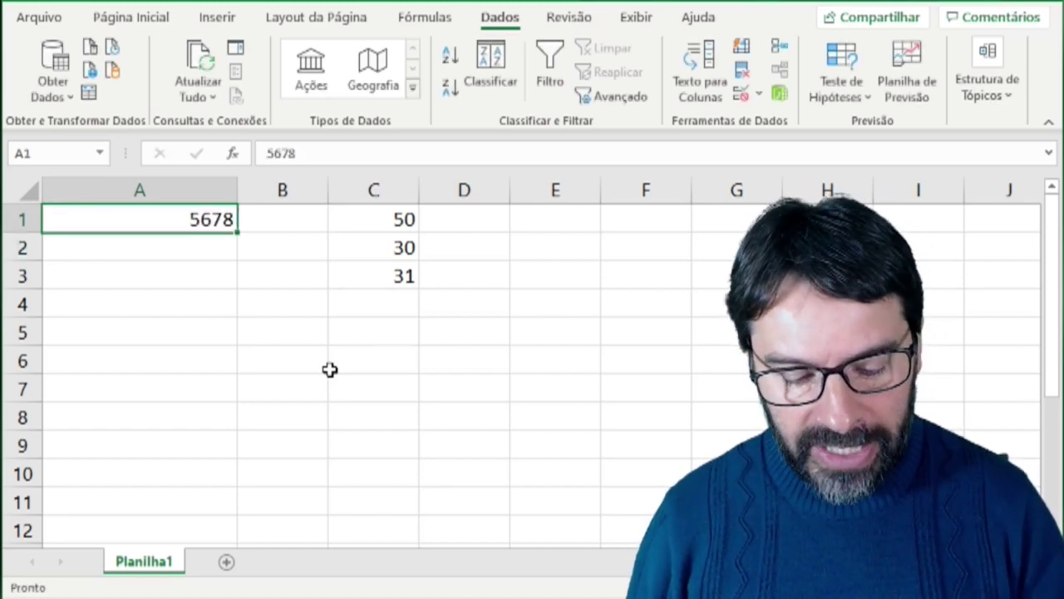
type("8976")
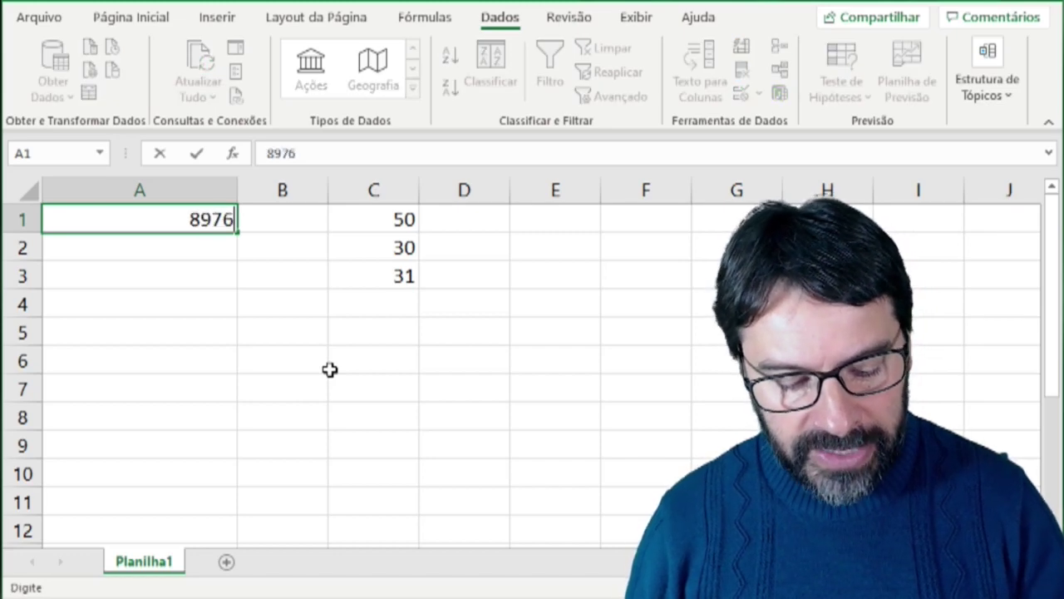
type("54")
key("Return")
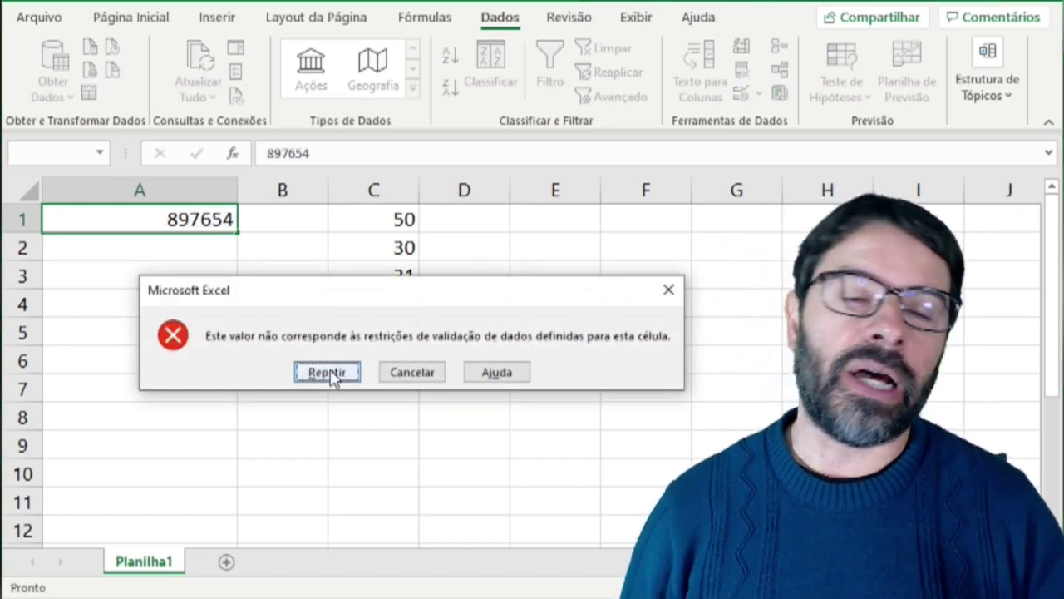
left_click(327, 372)
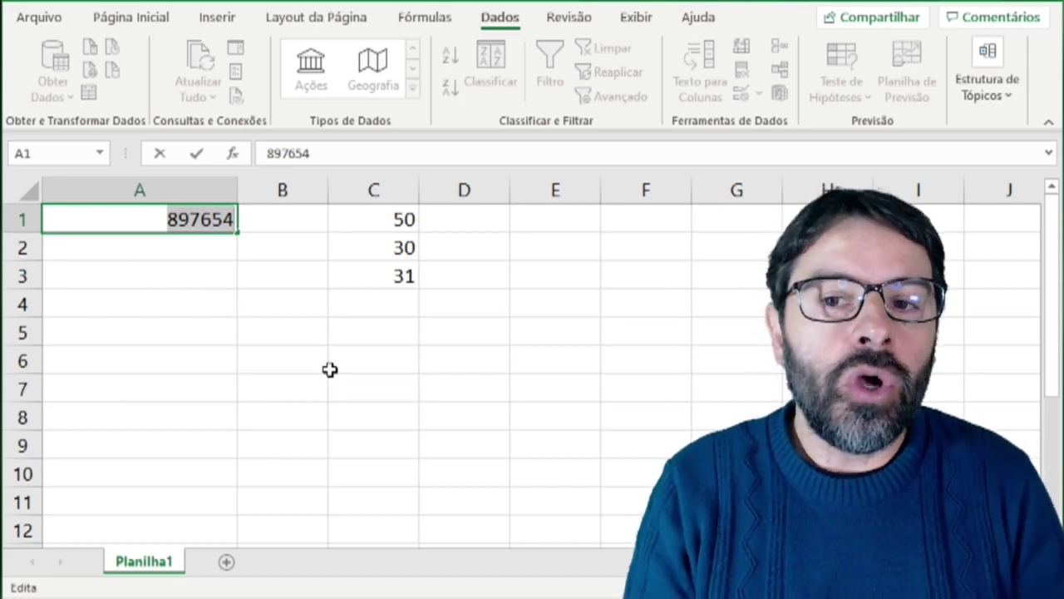
type("casa")
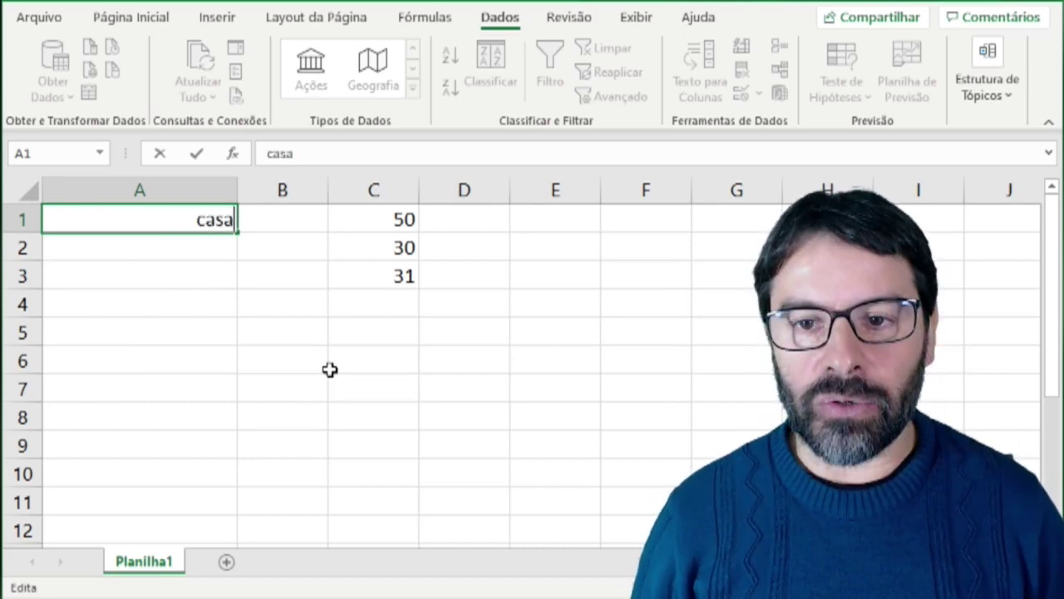
key("Return")
Replace the content of cell A1 with the four-letter text "veon".
key("Up")
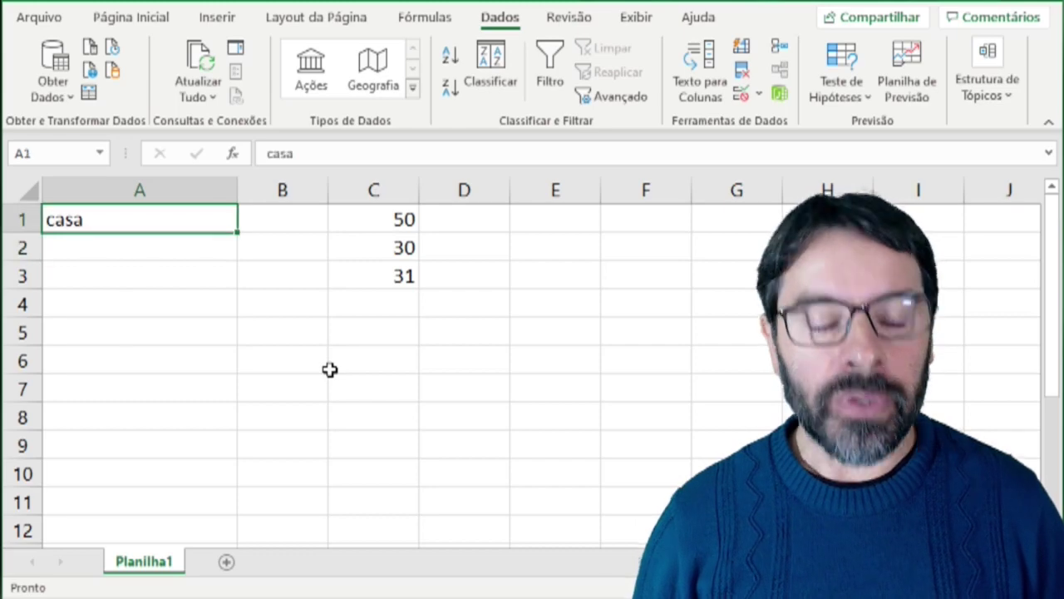
key("F2")
key("BackSpace")
key("BackSpace")
key("BackSpace")
key("BackSpace")
type("veon")
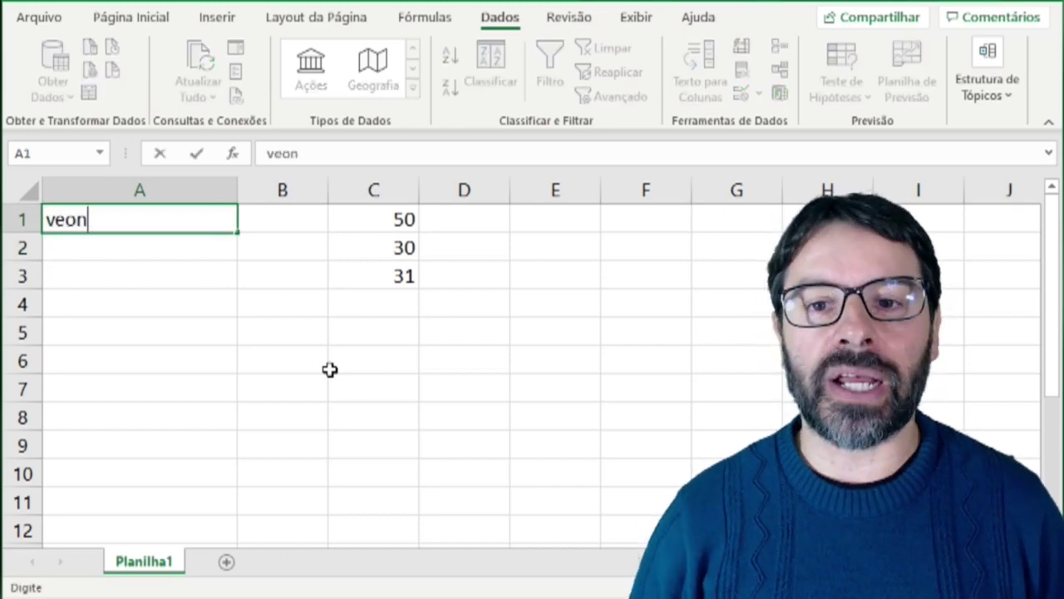
key("Return")
Try entering a seven-letter first name in cell A1 to test the length rule, and cancel the entry.
key("Up")
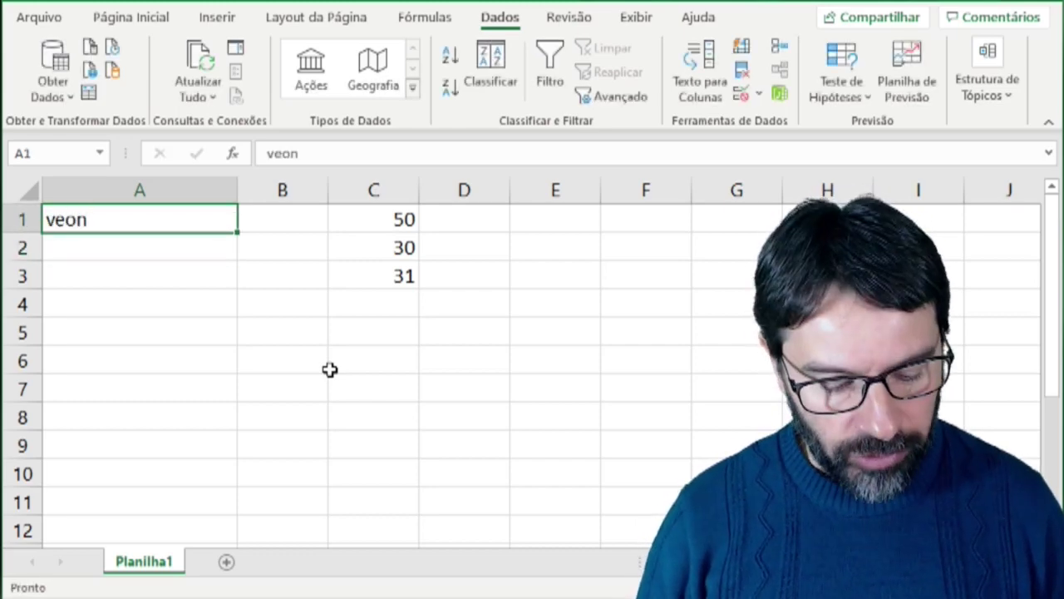
type("rodrigo")
key("Return")
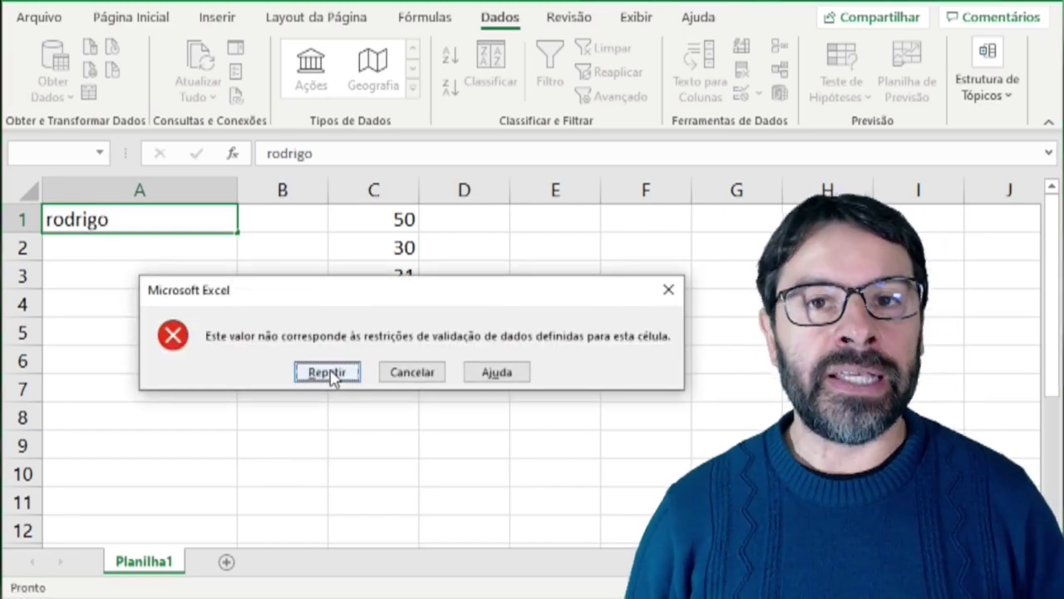
key("Escape")
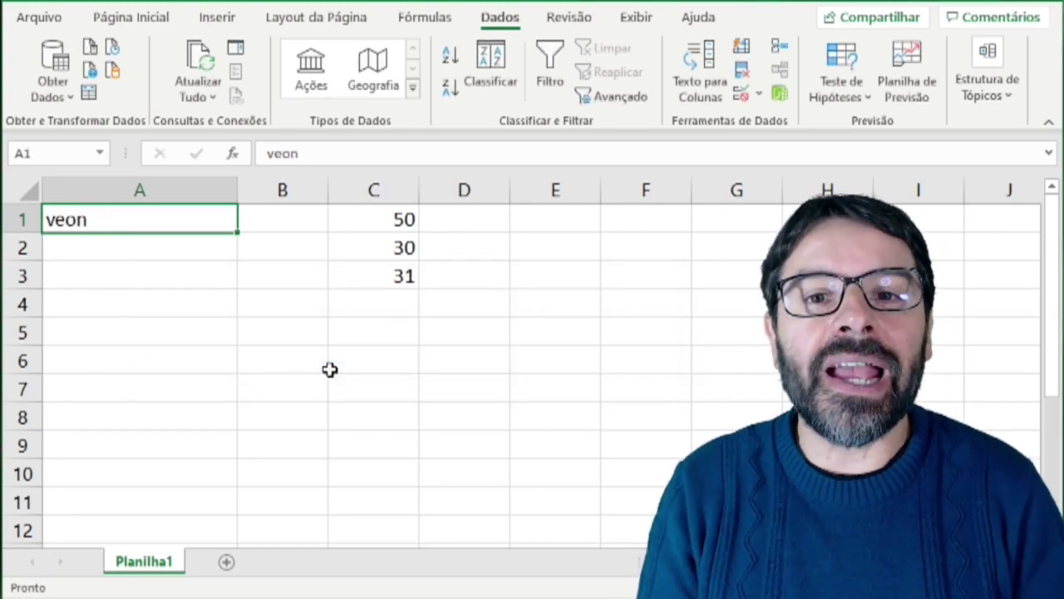